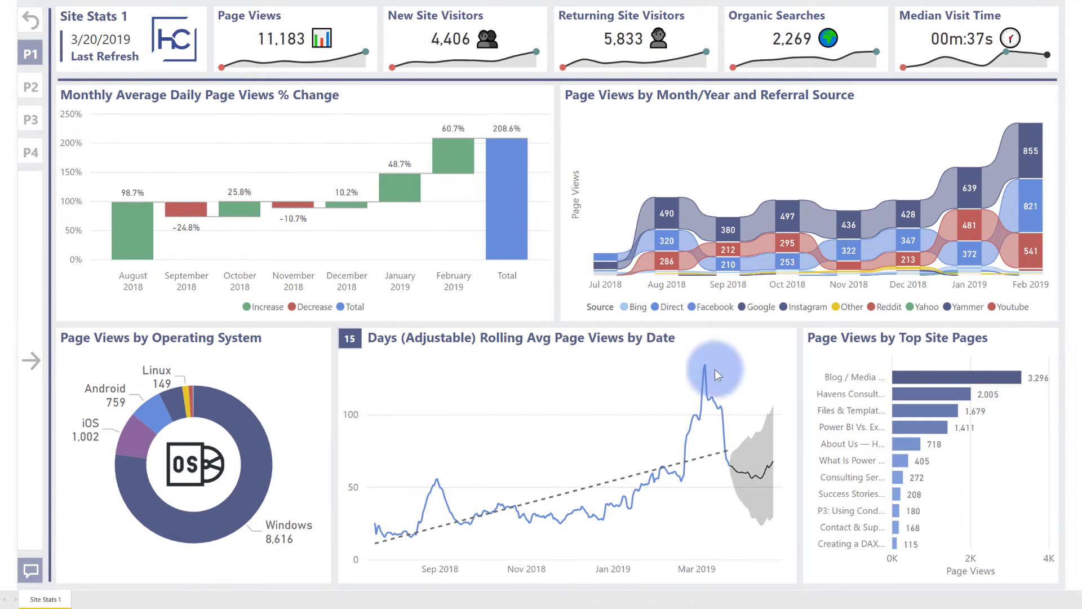
Focus the rolling average page views chart and set its adjustable period to 8 days.
left_click(415, 263)
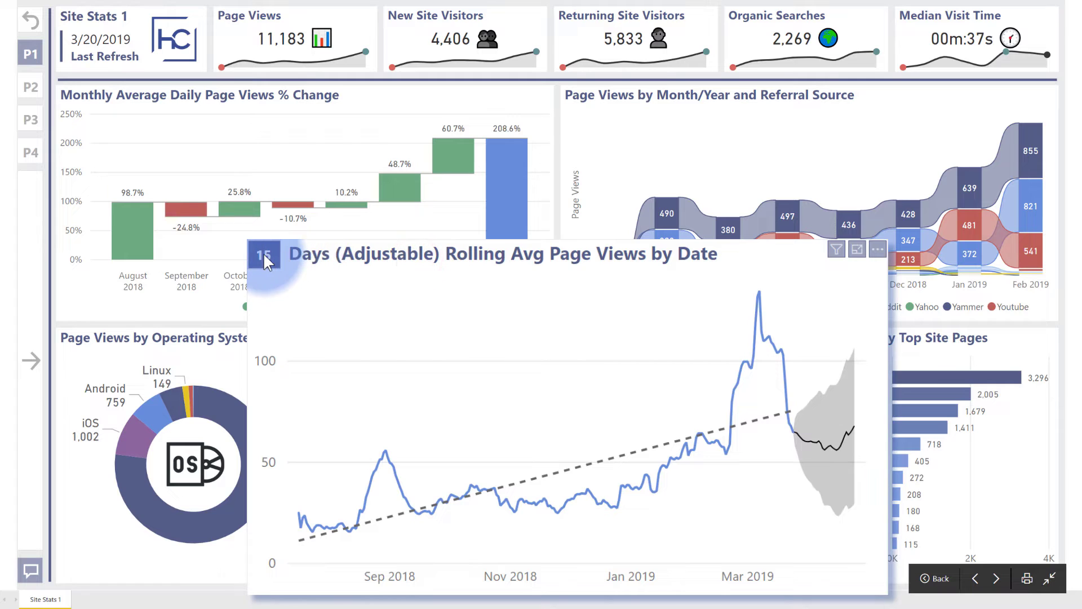
left_click(268, 254)
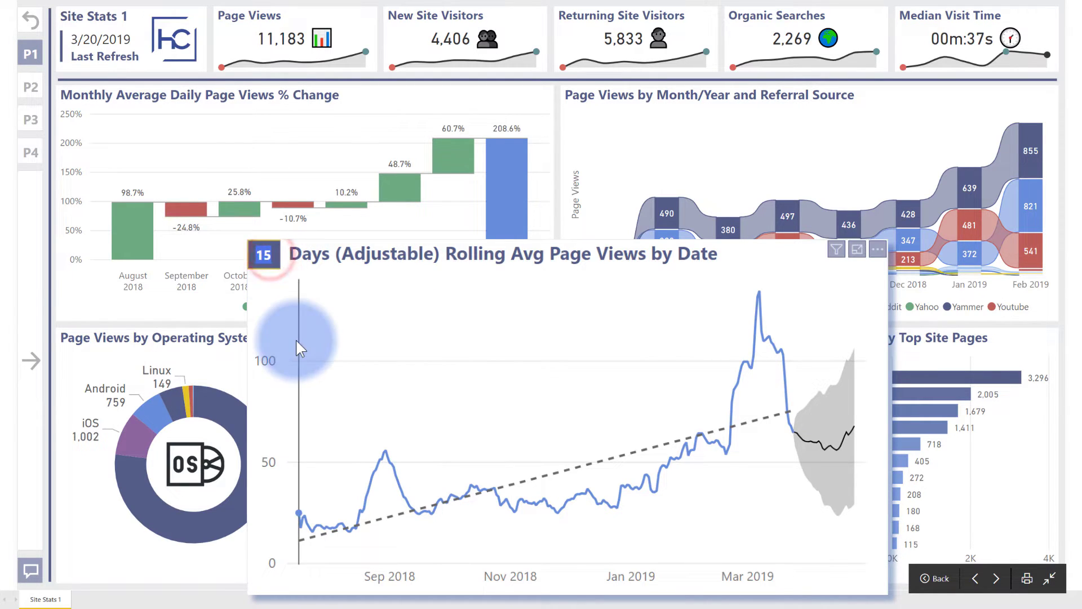
type("8")
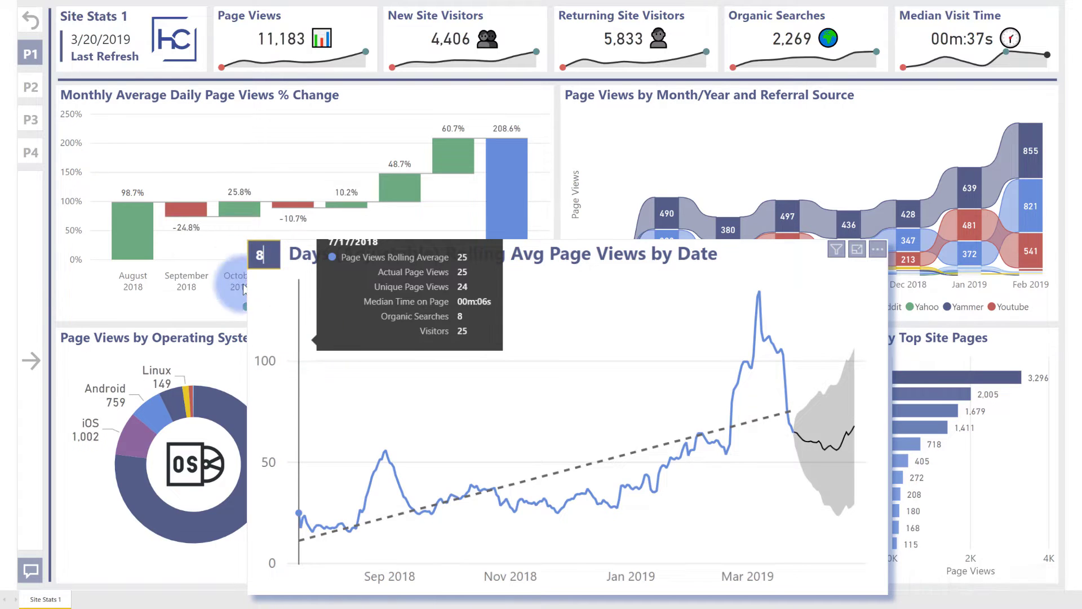
key("Return")
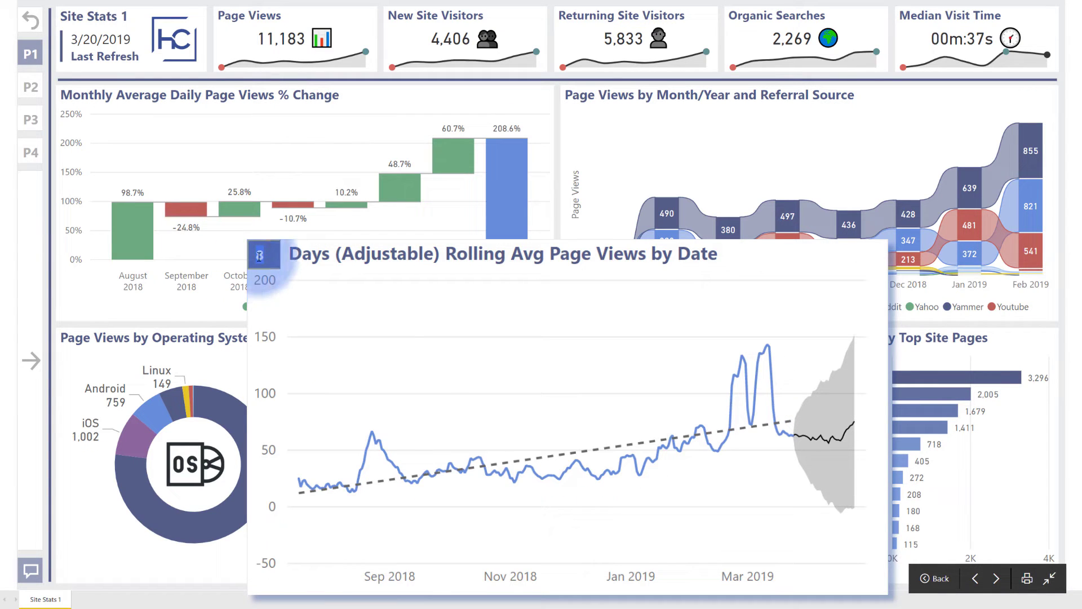
Change the rolling average period of the page views chart to 45 days.
key("BackSpace")
type("45")
key("Return")
Set the rolling average period of the page views chart to 30 days.
left_click(267, 255)
type("30")
key("Return")
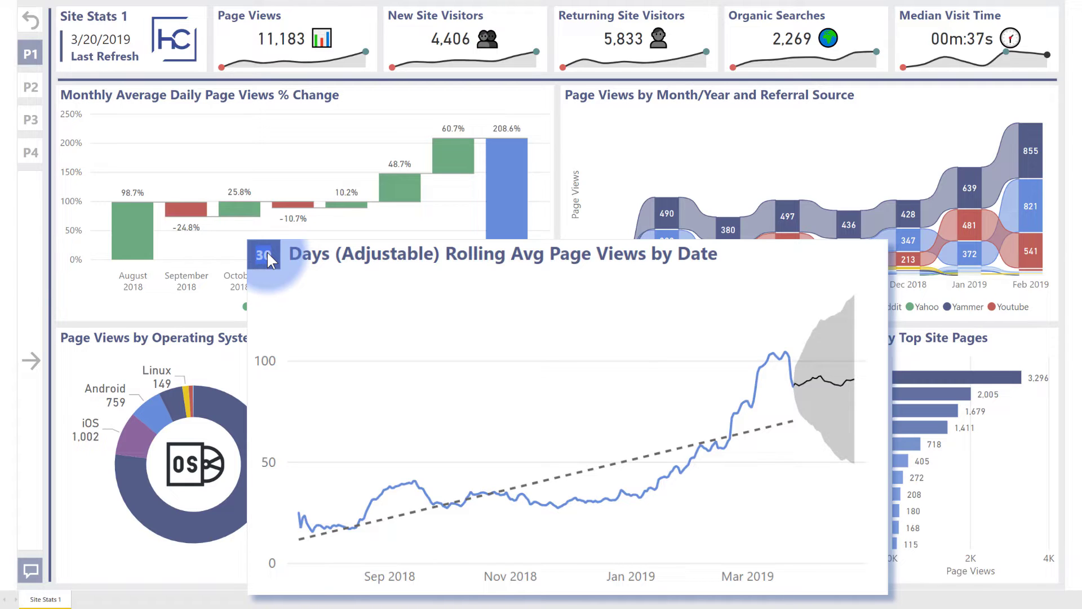
key("Return")
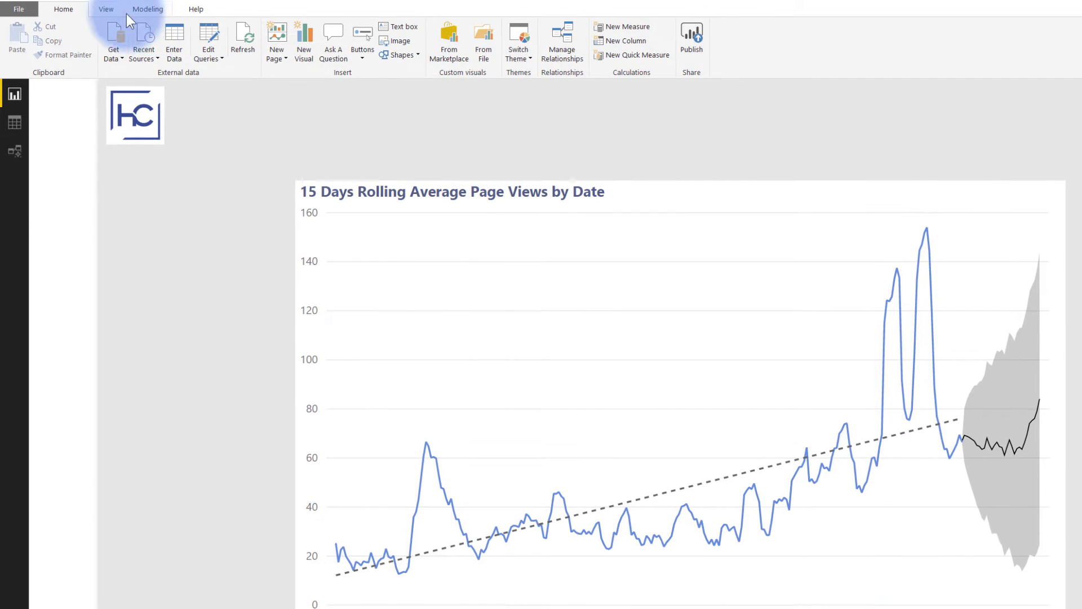
In Power BI Desktop, start a new what-if parameter and name it "Rolling Average Days".
left_click(135, 9)
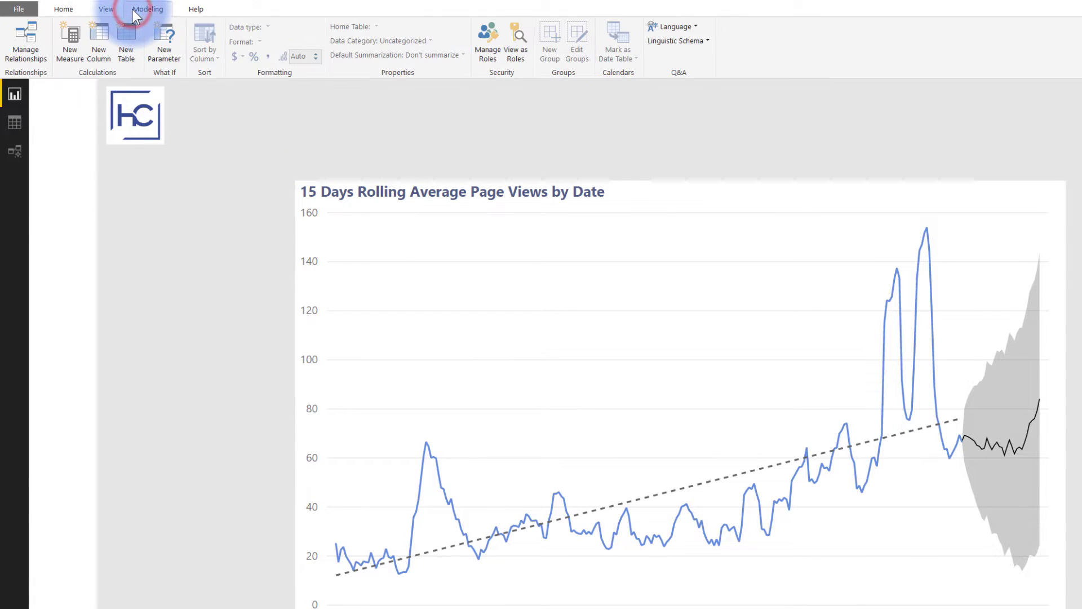
left_click(166, 49)
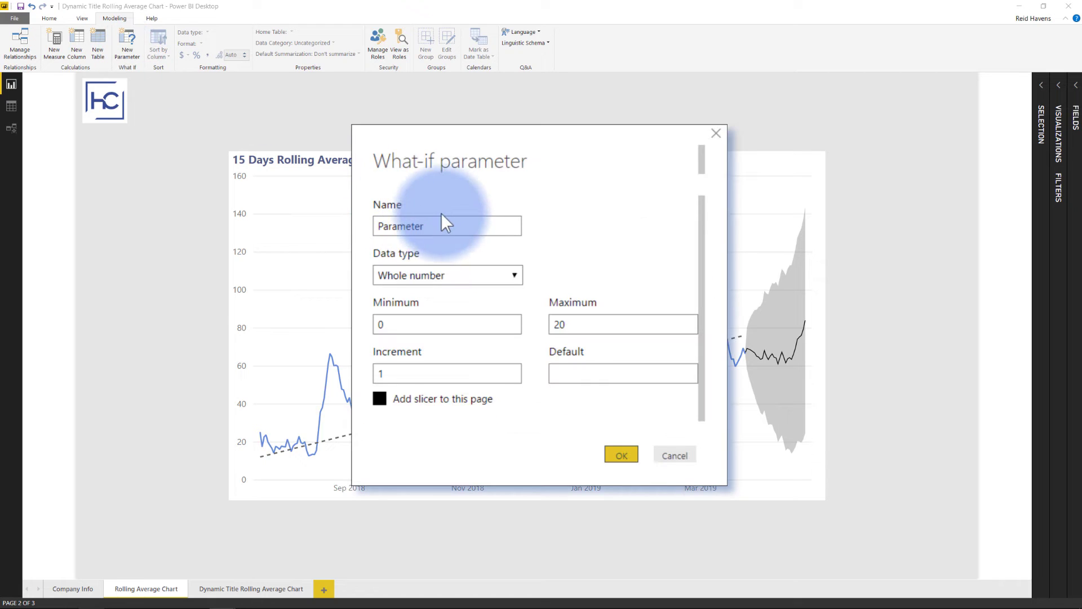
left_click_drag(405, 226, 468, 226)
double_click(468, 226)
type("Rol")
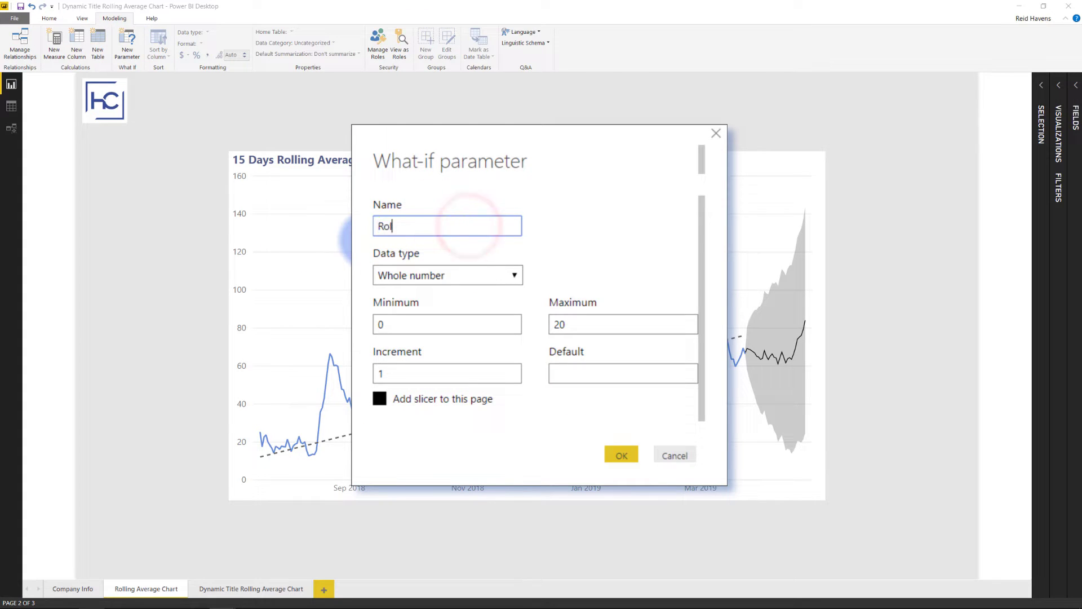
type("ingling Av")
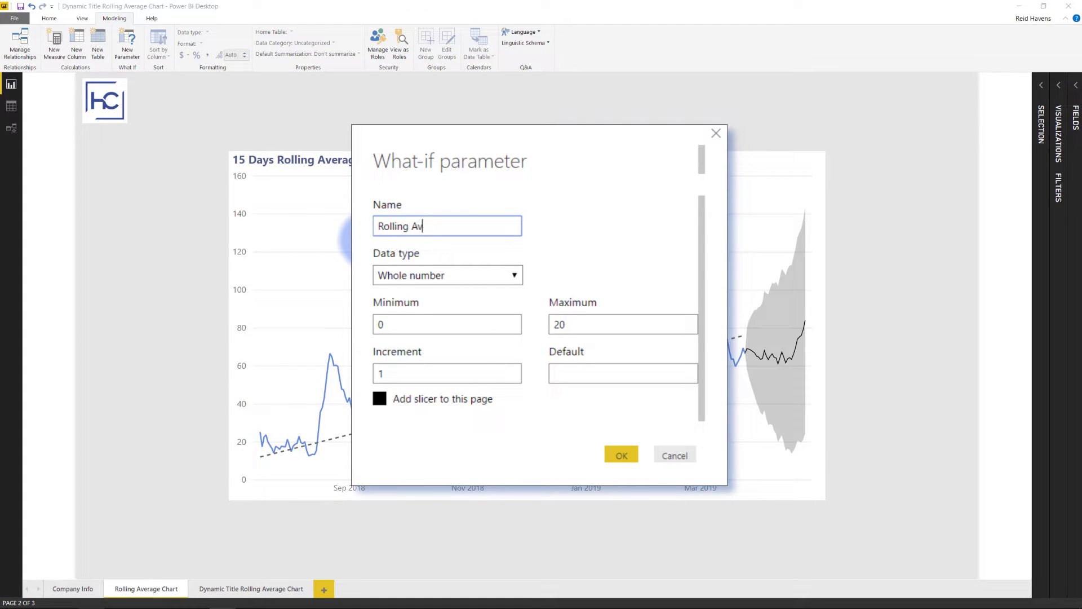
type("erage Days")
Create the whole-number parameter with minimum 7, maximum 99, default 7 and a slicer on this page.
left_click(383, 323)
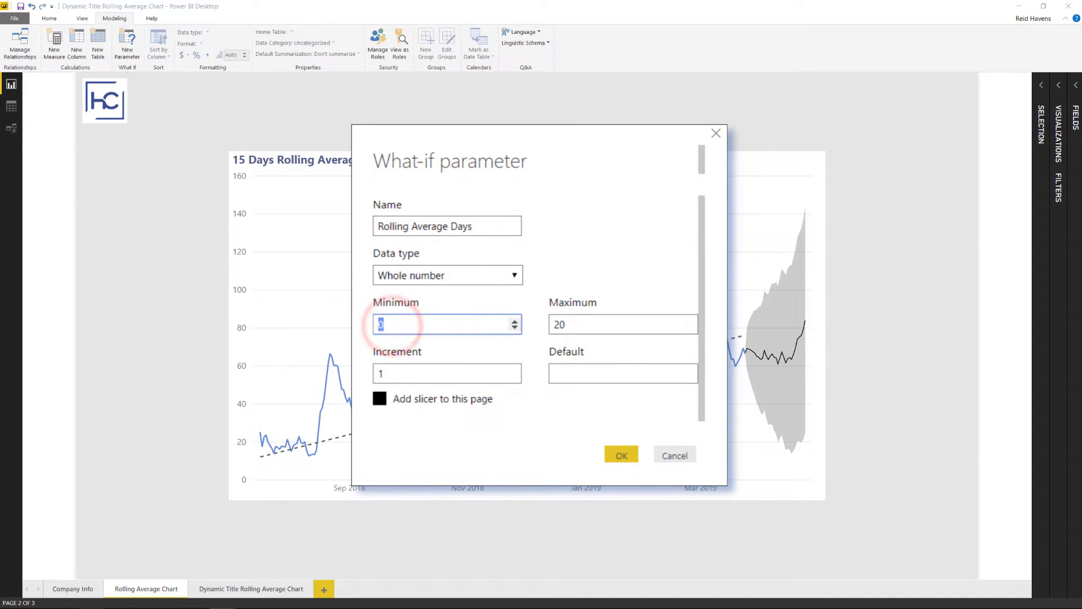
type("7")
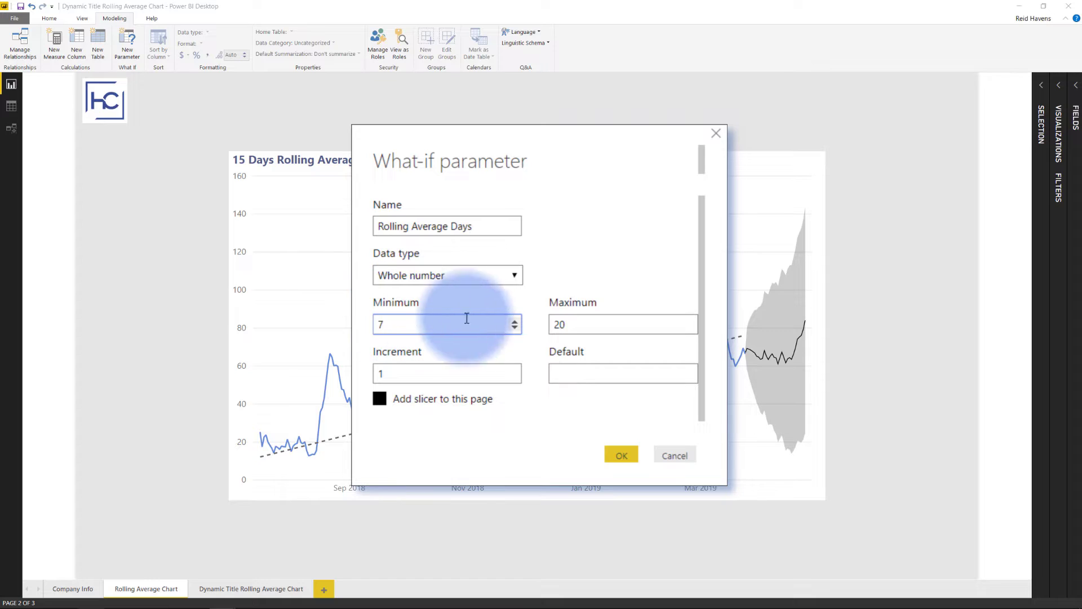
left_click(581, 325)
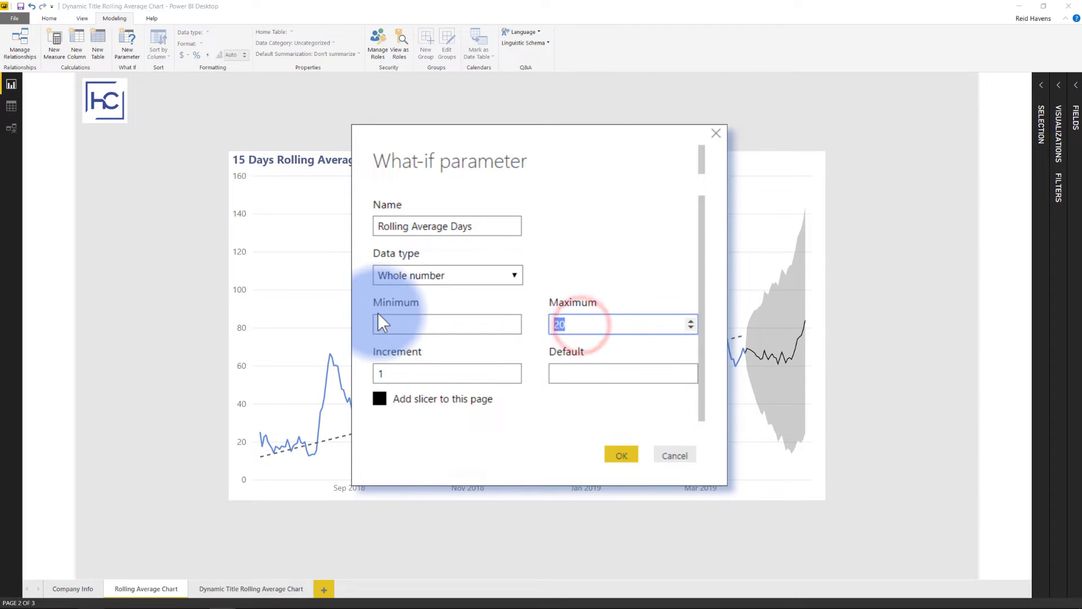
type("99")
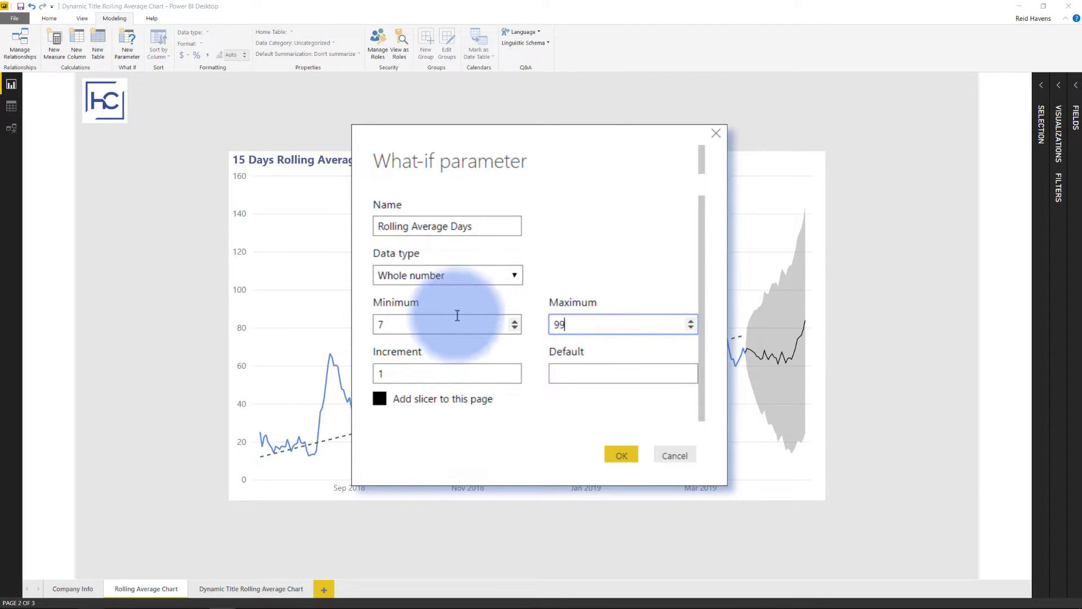
left_click(568, 370)
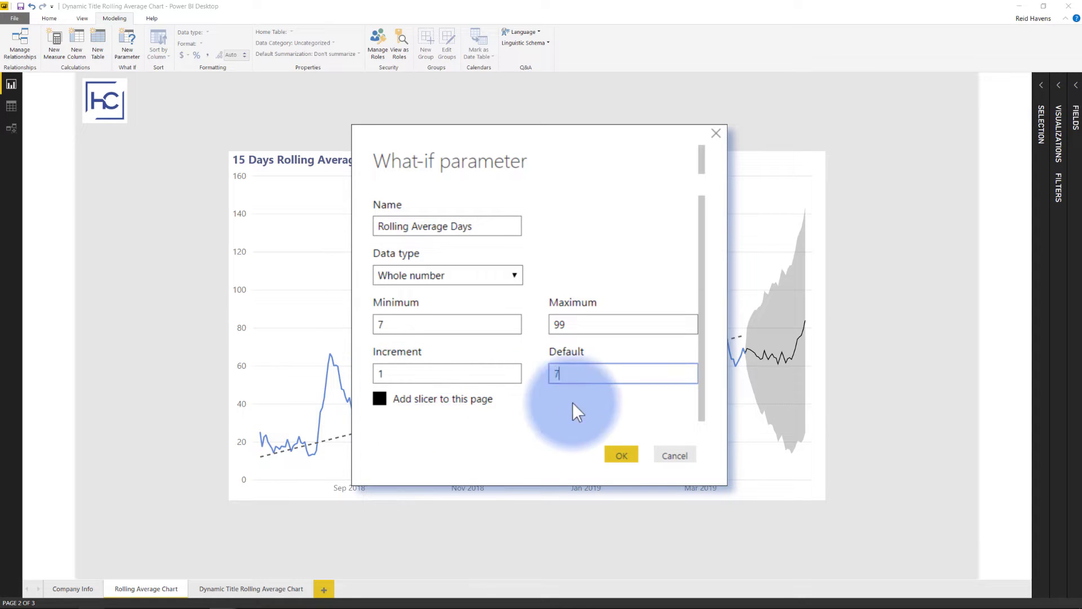
left_click(618, 454)
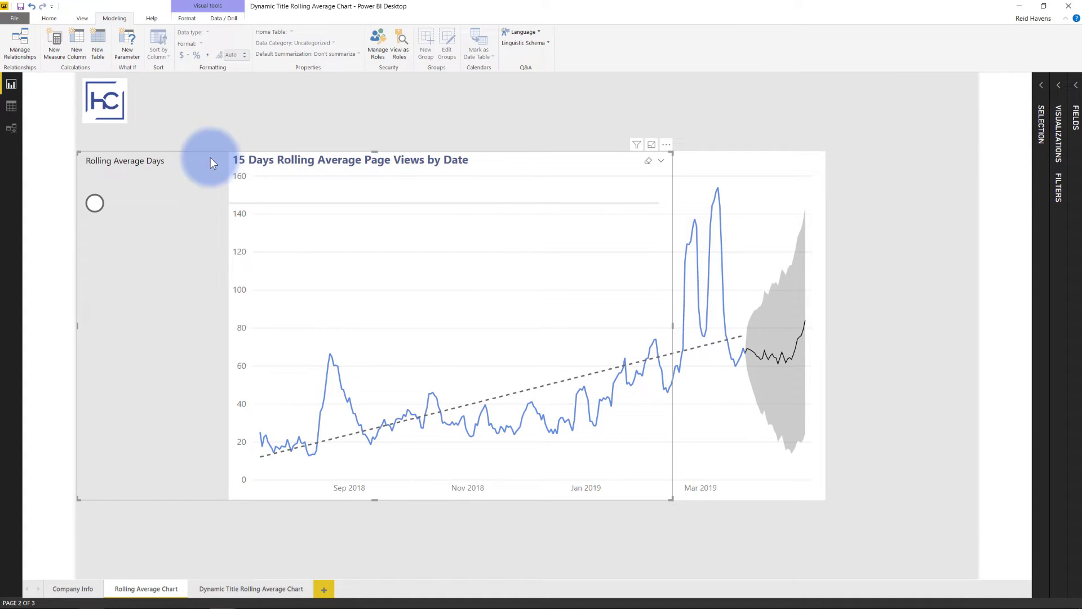
Shrink the Rolling Average Days slicer to about 158 by 119 and place it beside the chart's upper-right corner.
left_click_drag(210, 157, 292, 87)
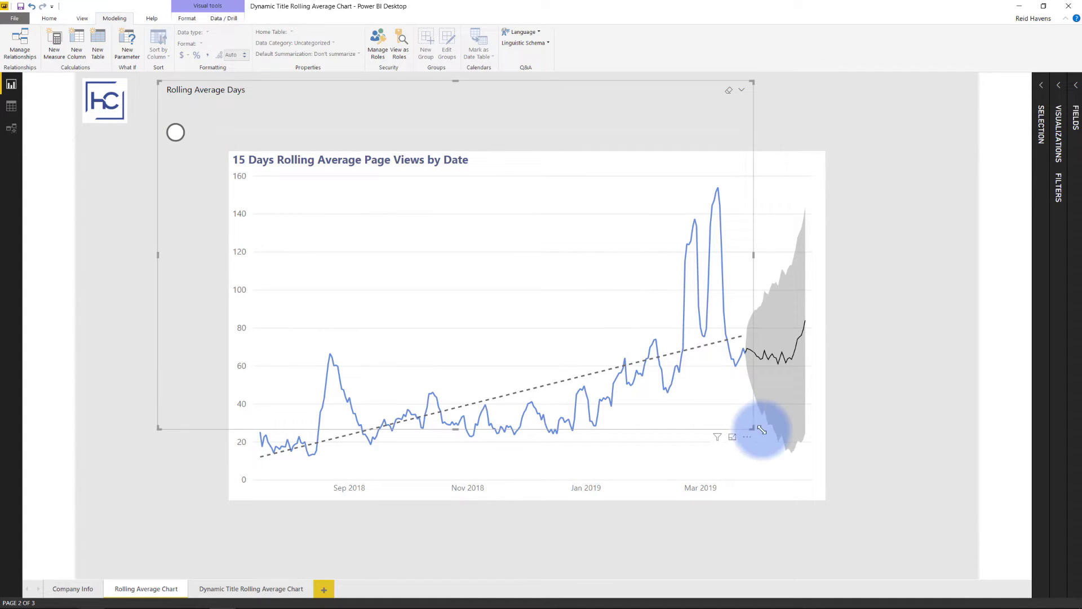
left_click_drag(754, 429, 268, 164)
left_click_drag(201, 93, 920, 133)
Open the slicer's formatting options and turn off its slicer header.
left_click(1041, 85)
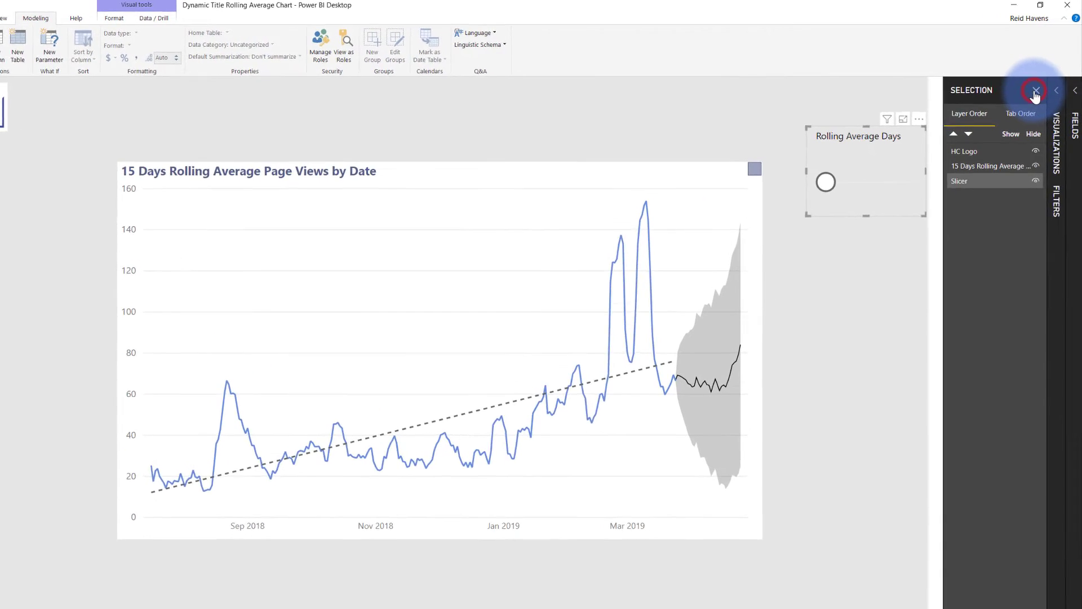
left_click(1035, 91)
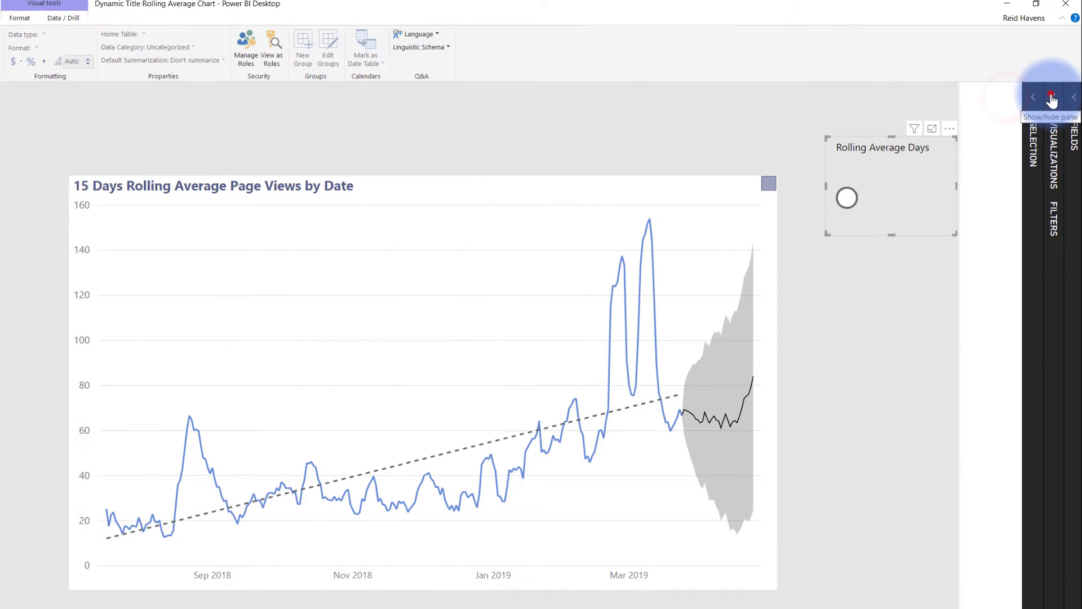
left_click(1052, 99)
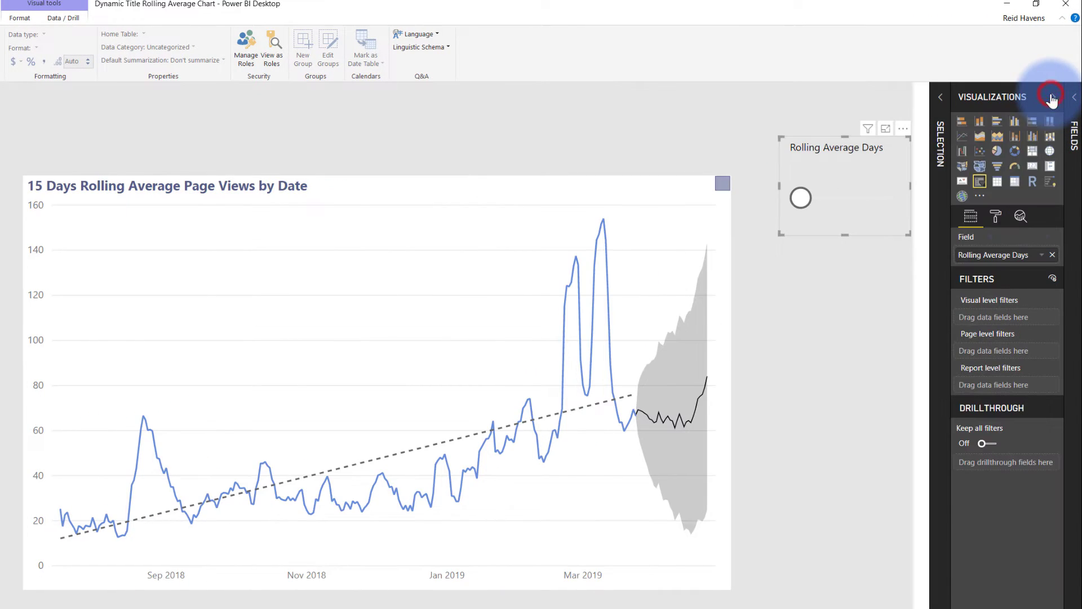
left_click(996, 218)
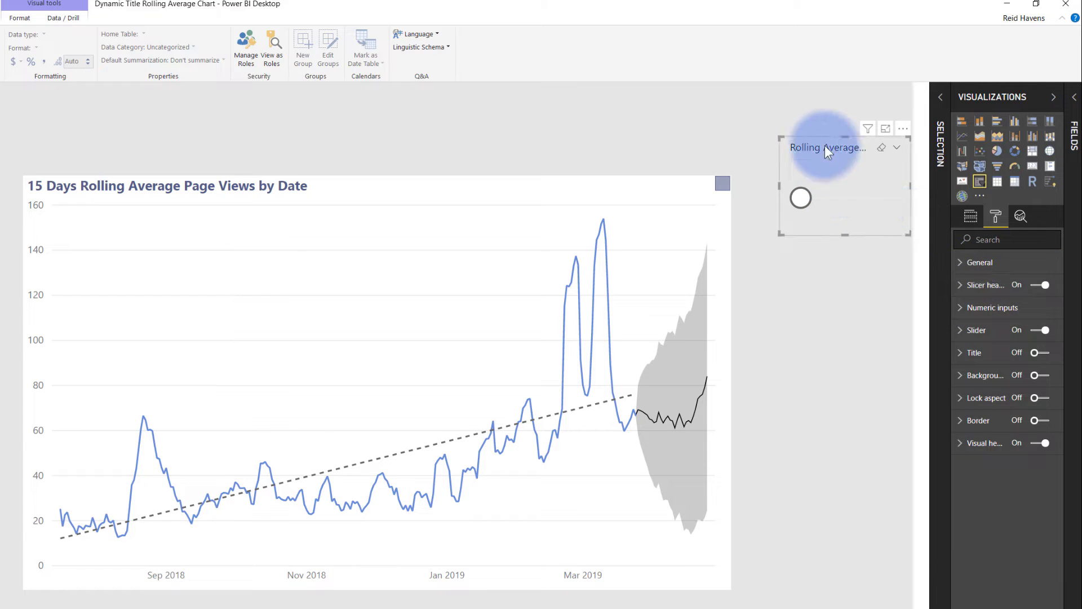
left_click(1040, 286)
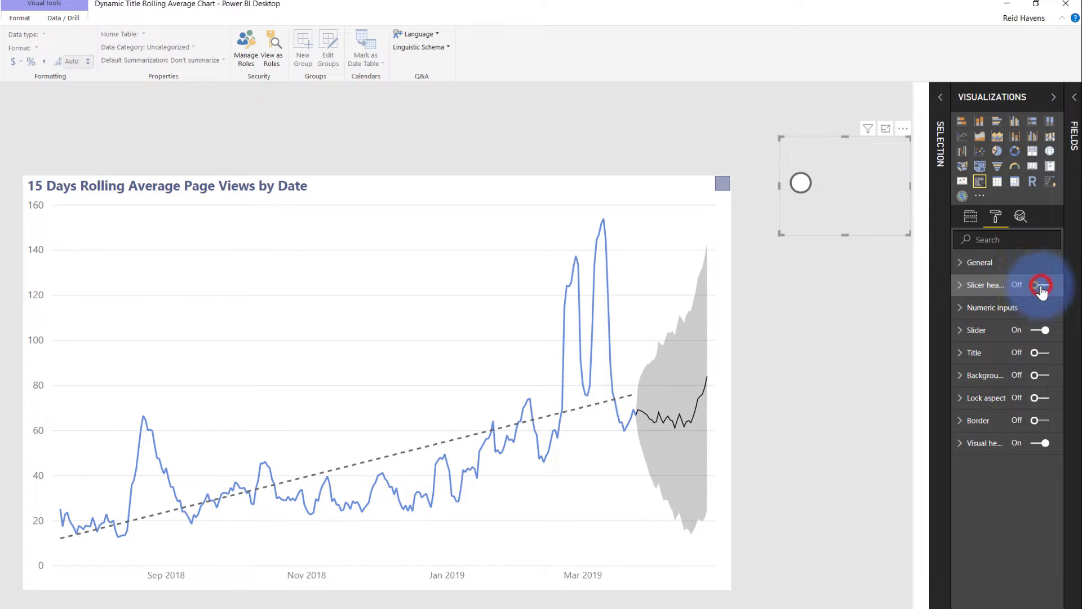
Turn off the slicer's Responsive setting and move it over the chart's upper-right corner, to about X 948, Y 117.
left_click(964, 265)
left_click(997, 383)
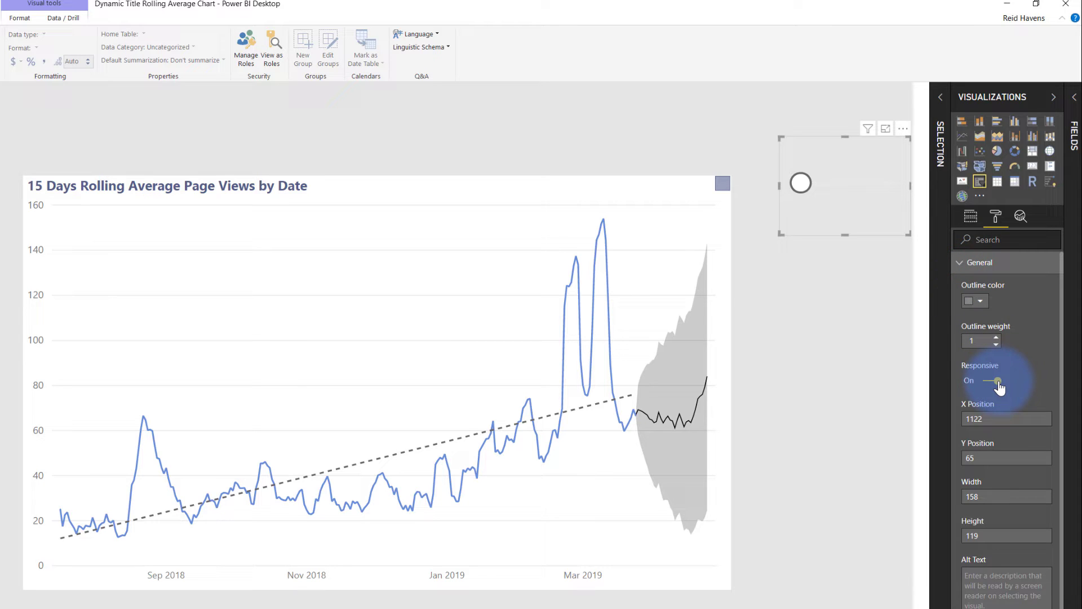
left_click(998, 383)
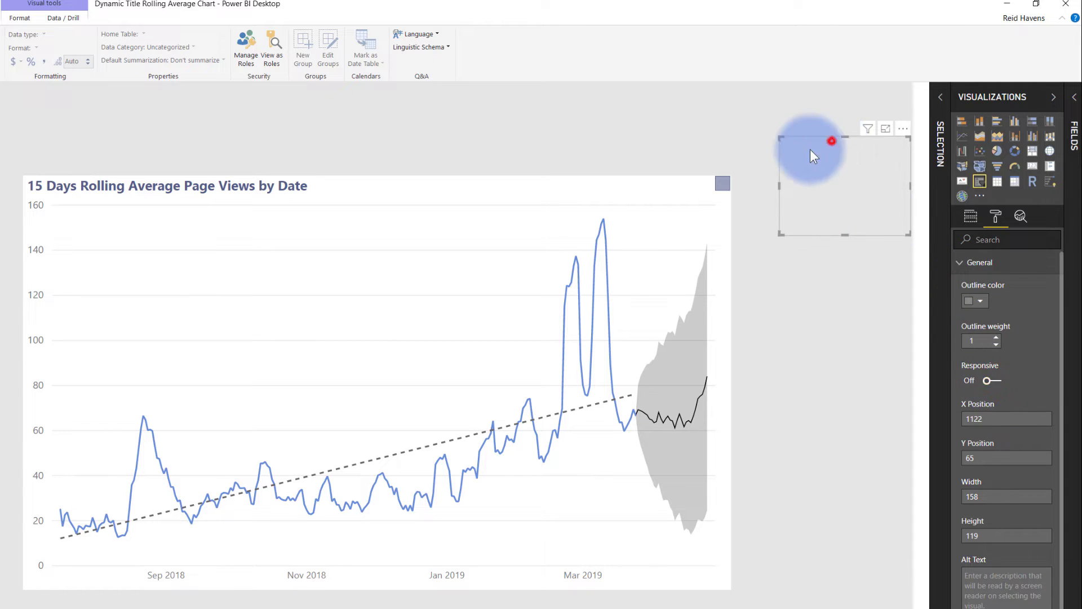
left_click(830, 141)
left_click_drag(788, 163, 686, 185)
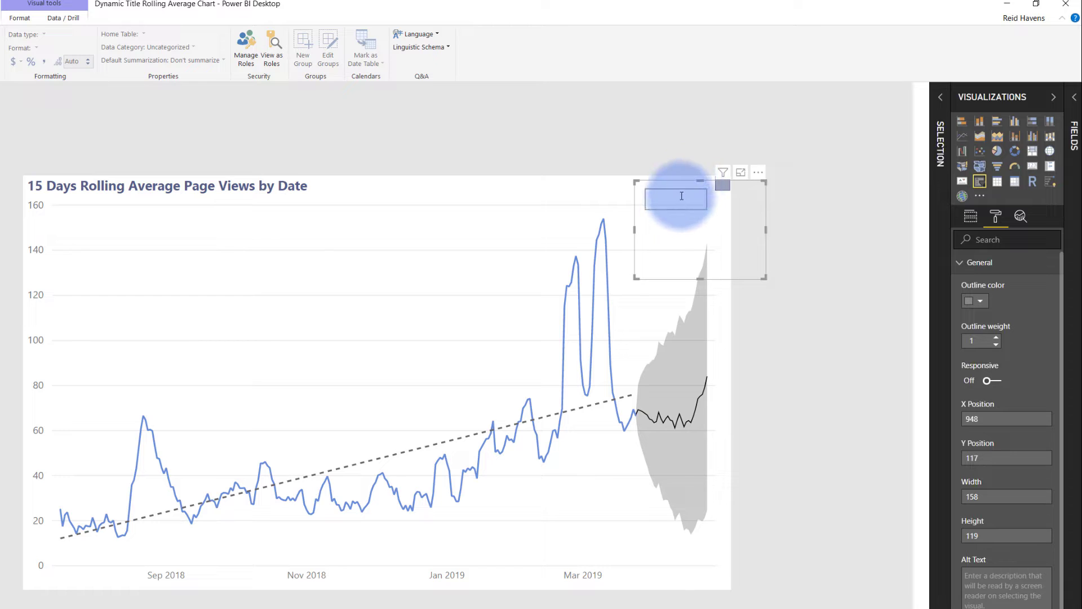
Set the background of the slicer's numeric input to the dark slate-blue theme color matching the chart title.
left_click(978, 262)
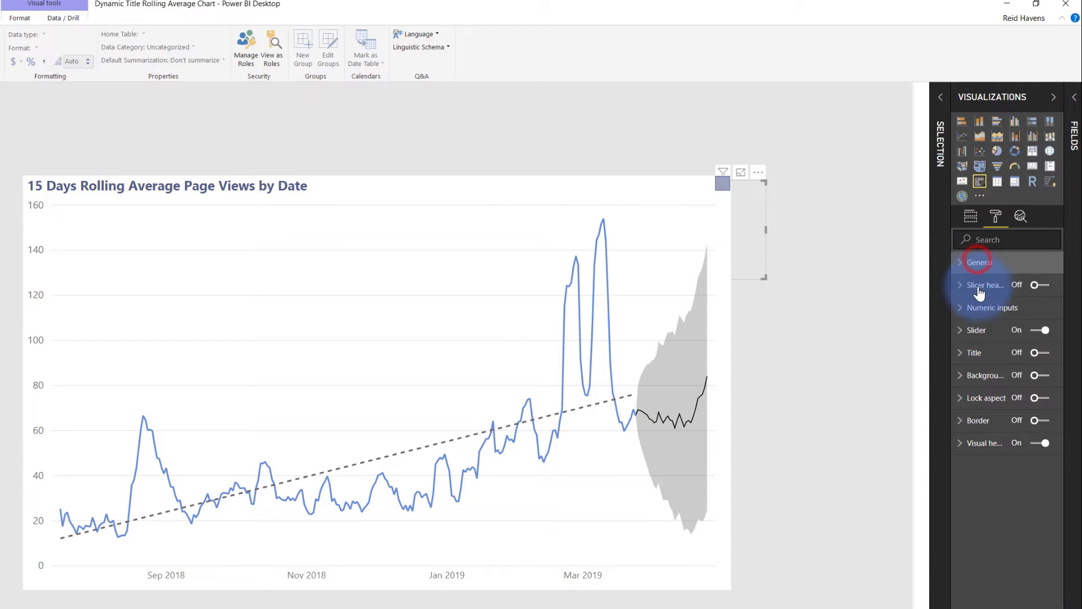
left_click(983, 307)
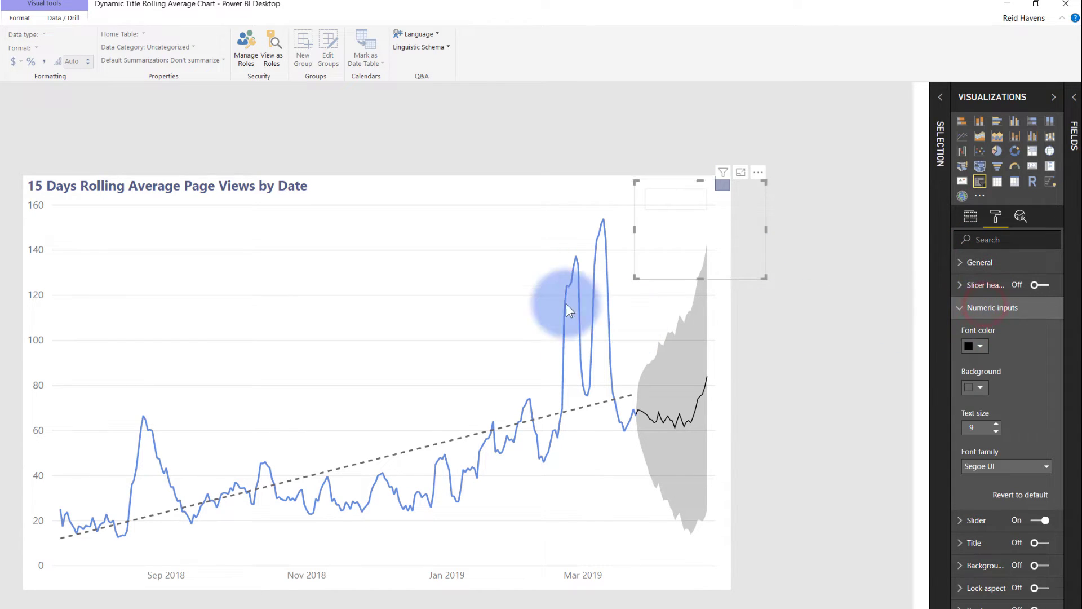
left_click(978, 389)
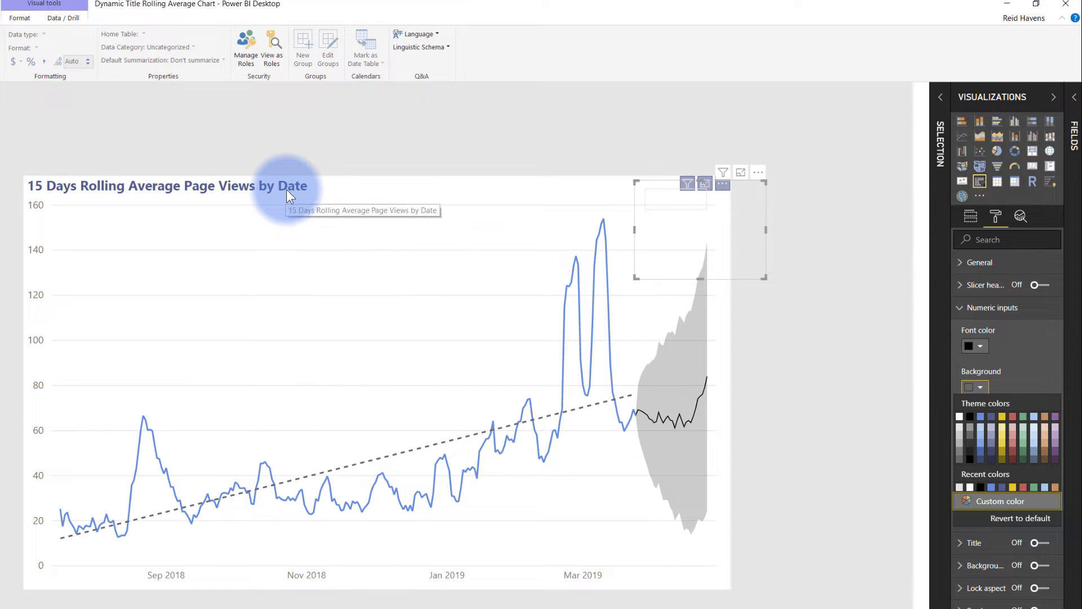
left_click(991, 422)
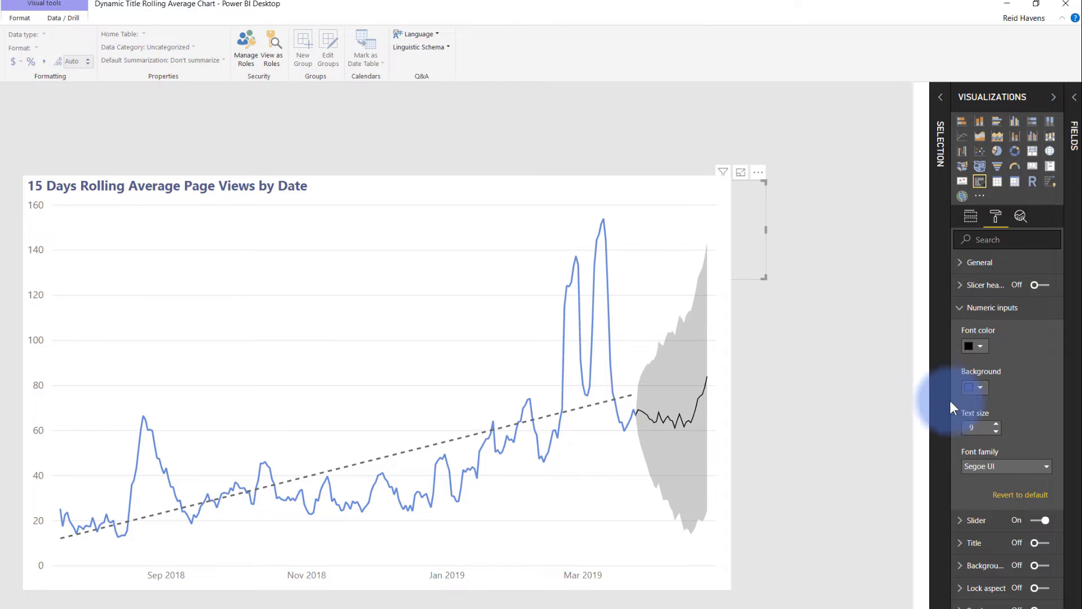
Set the slicer's numeric input font to Segoe (Bold) with text size 10.
left_click(986, 466)
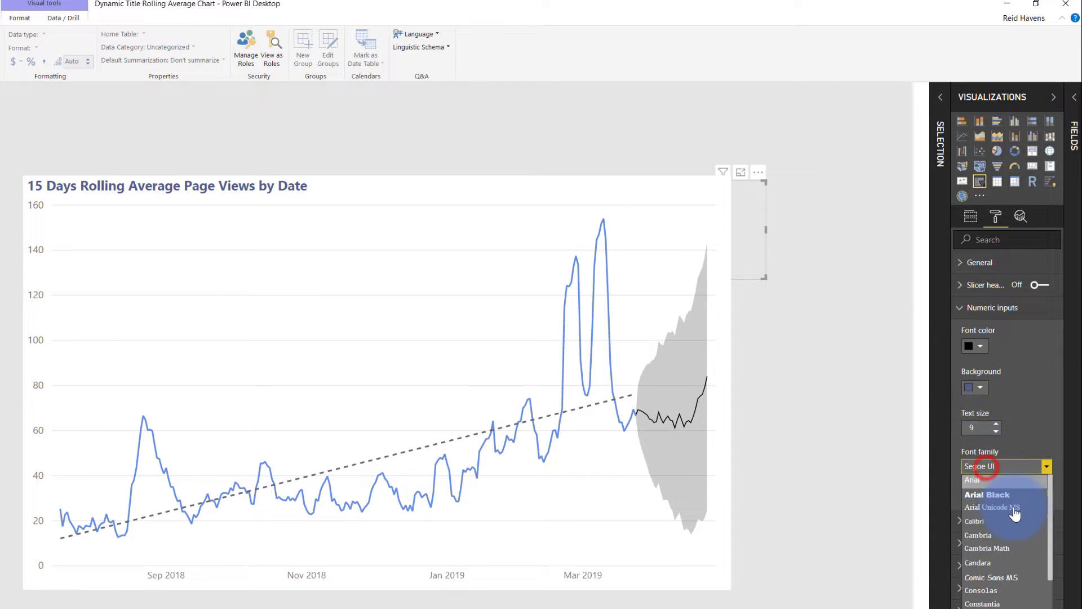
scroll(1017, 517, "down", 10)
left_click(1006, 547)
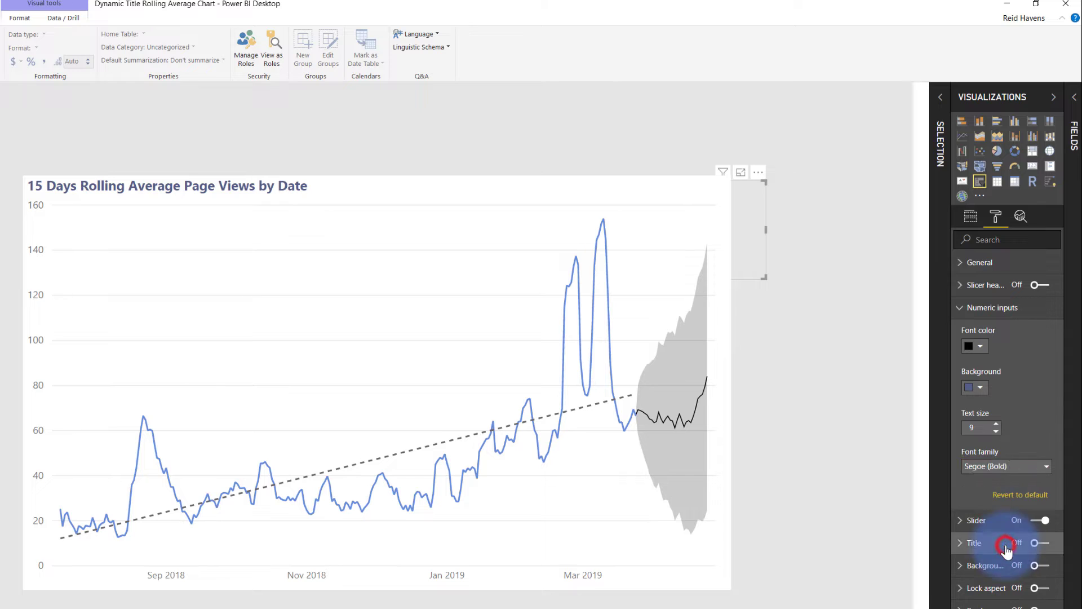
left_click(996, 424)
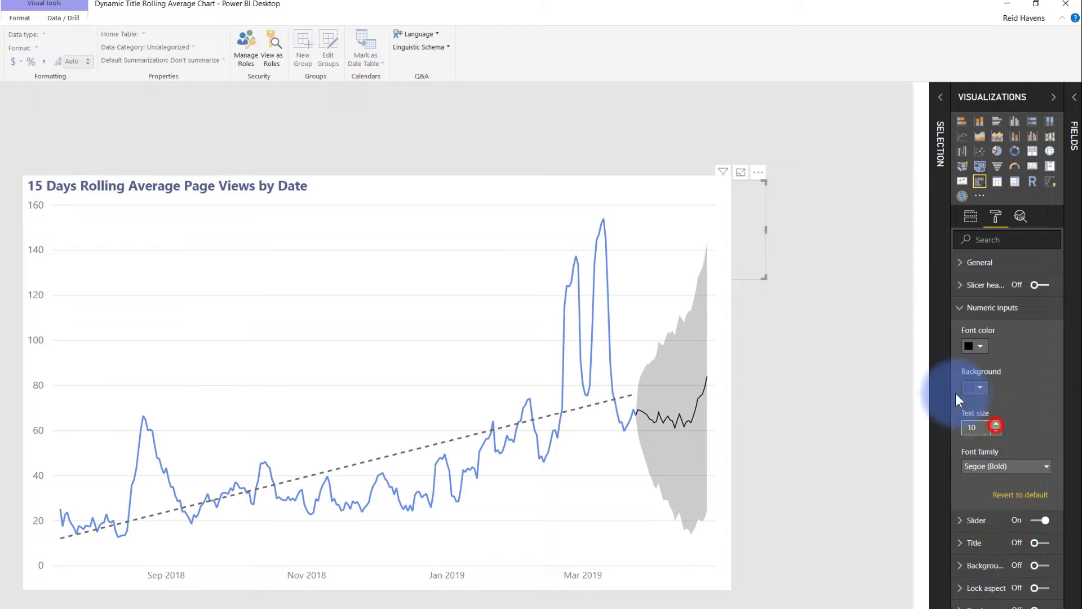
Try the value 7 in the slicer's numeric input and set its font color to white.
left_click(654, 197)
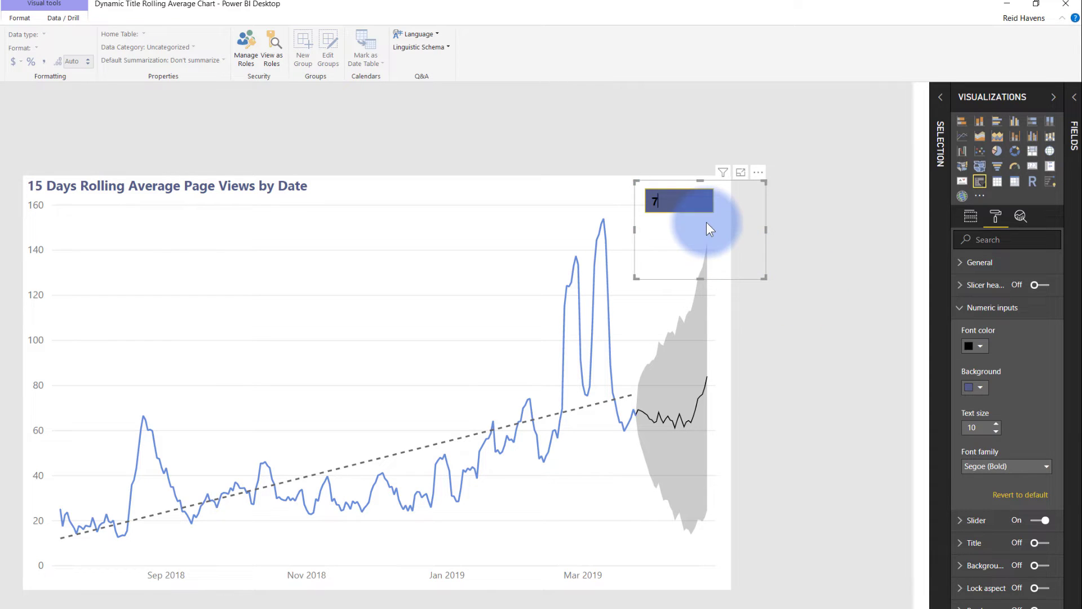
left_click(974, 342)
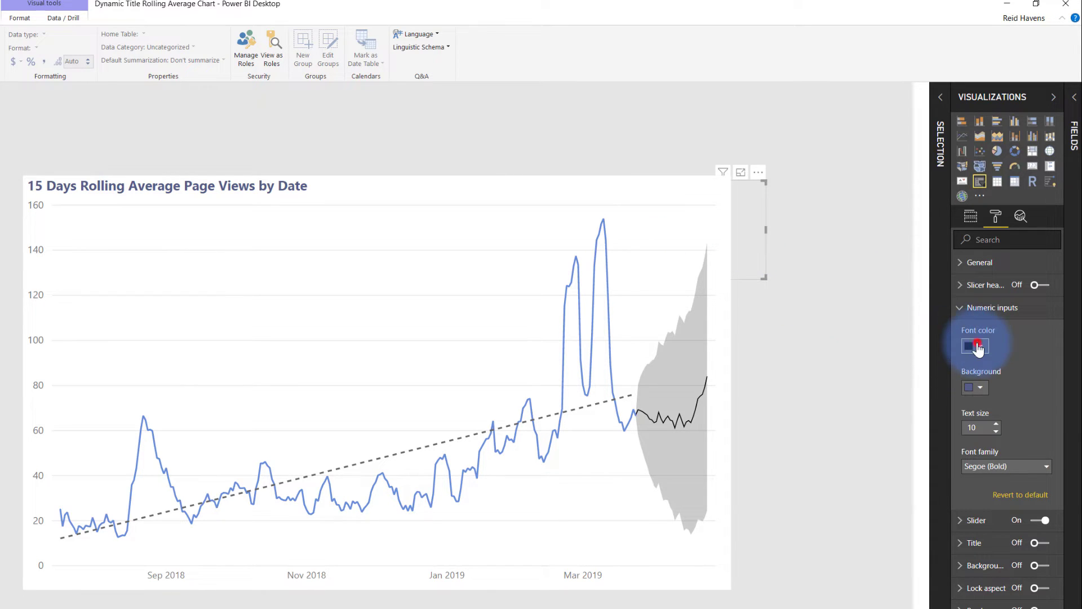
left_click(958, 372)
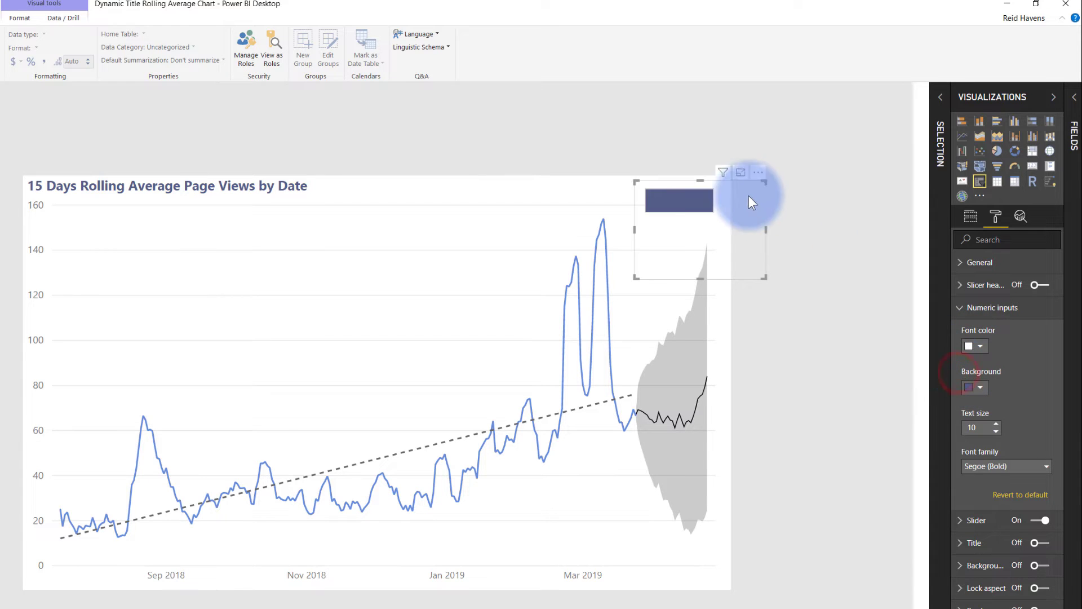
Move the slicer over the start of the chart title and shrink it to a small box around its number.
double_click(657, 196)
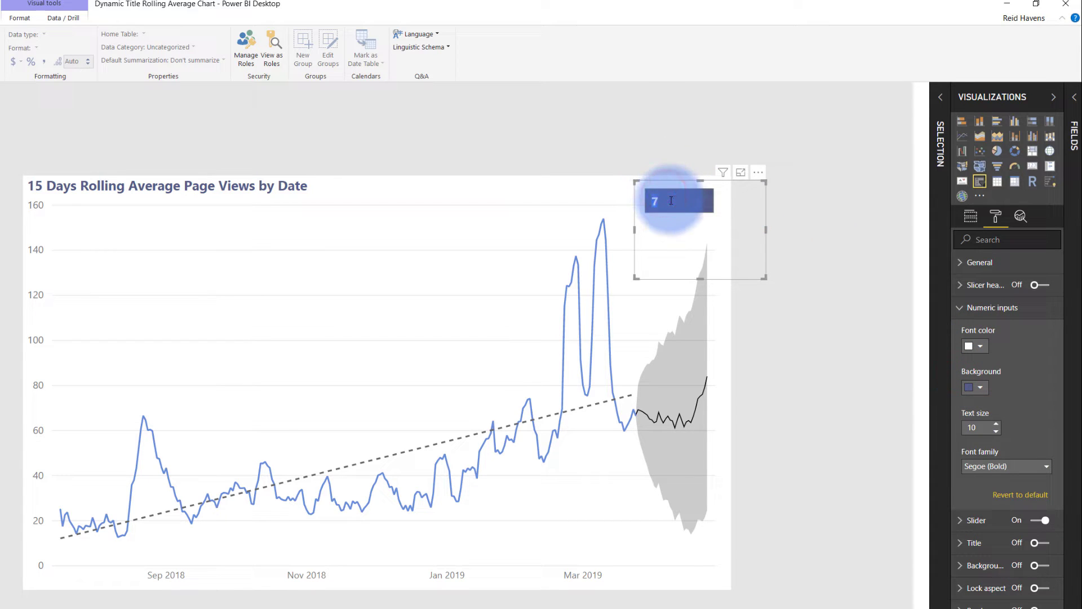
left_click_drag(654, 185, 41, 165)
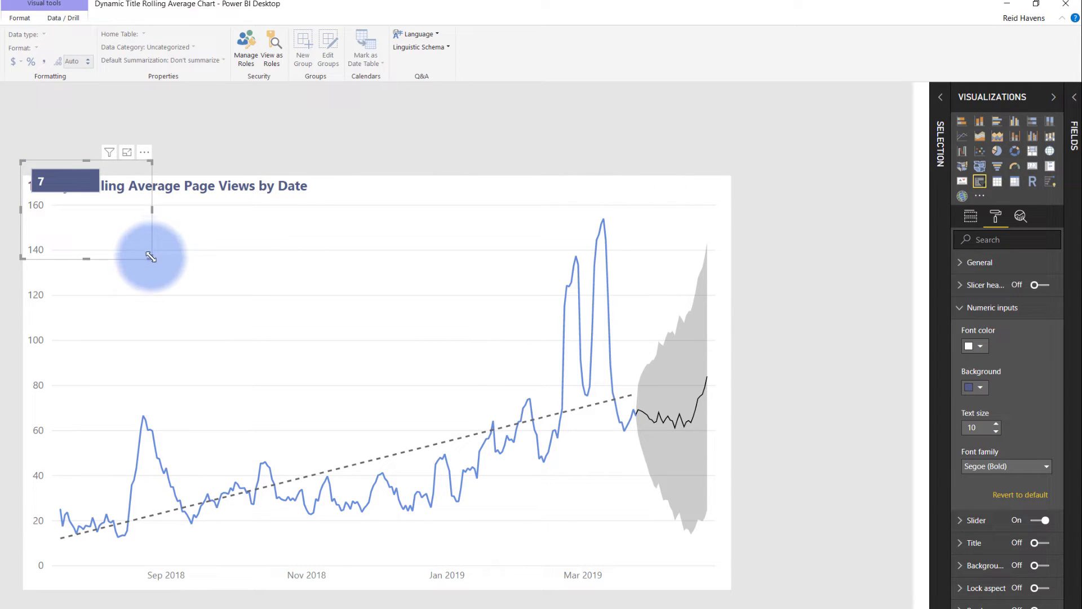
left_click_drag(151, 256, 69, 197)
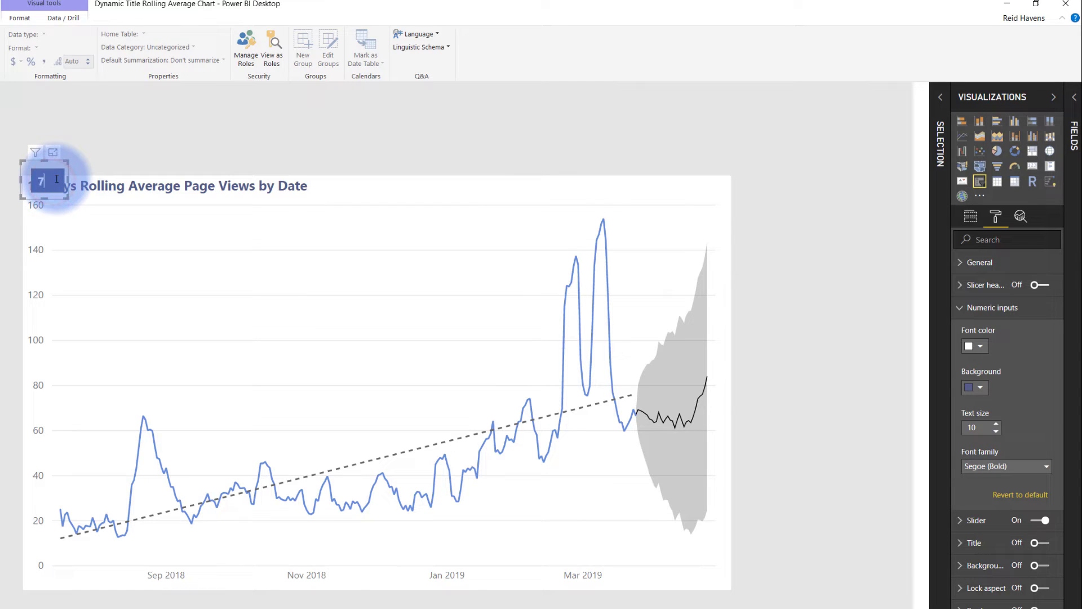
Fine-tune the slicer's size and position so that its numeric input covers only the 15 in the chart title.
left_click(73, 166)
left_click(44, 165)
left_click(66, 199)
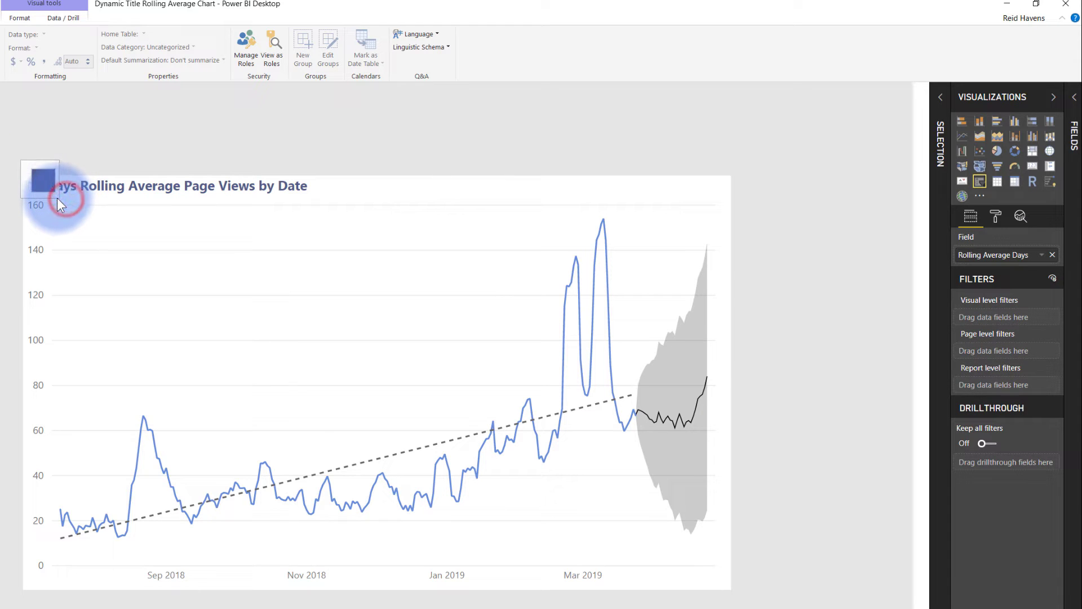
left_click(69, 161)
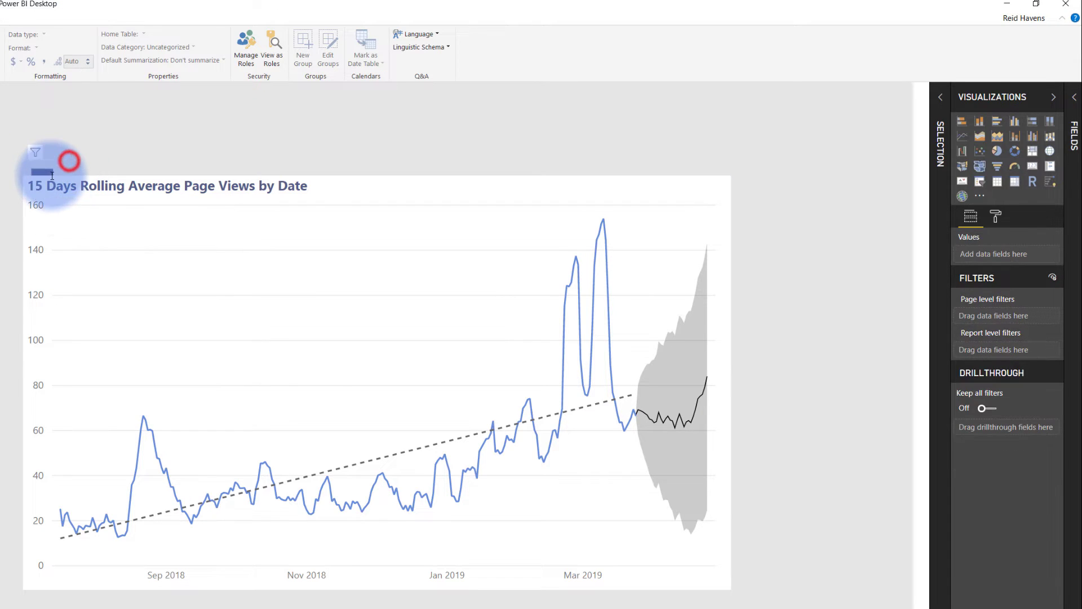
left_click(54, 180)
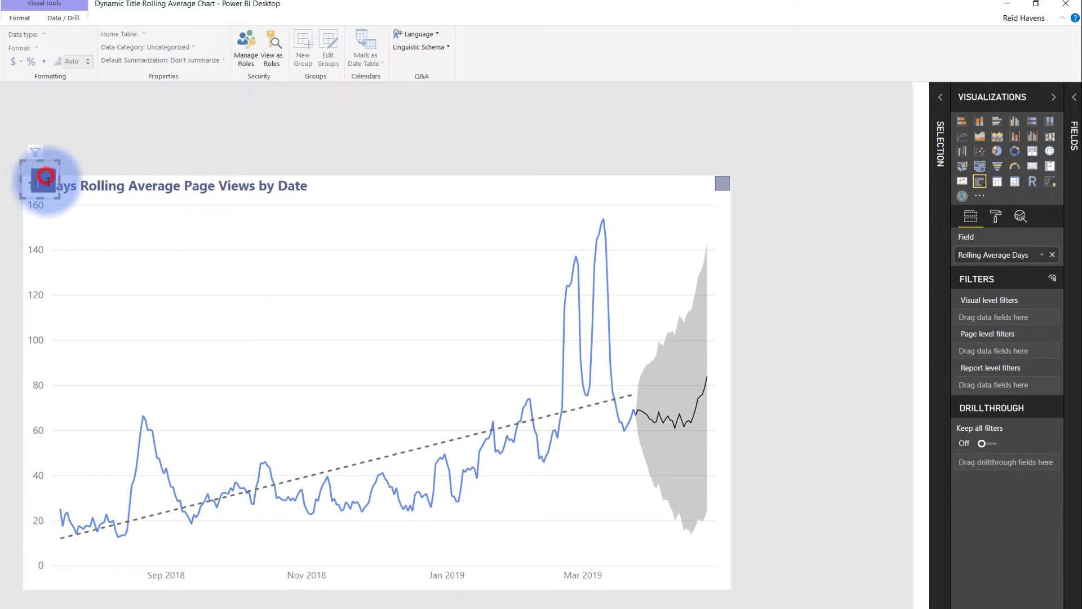
left_click_drag(47, 180, 26, 175)
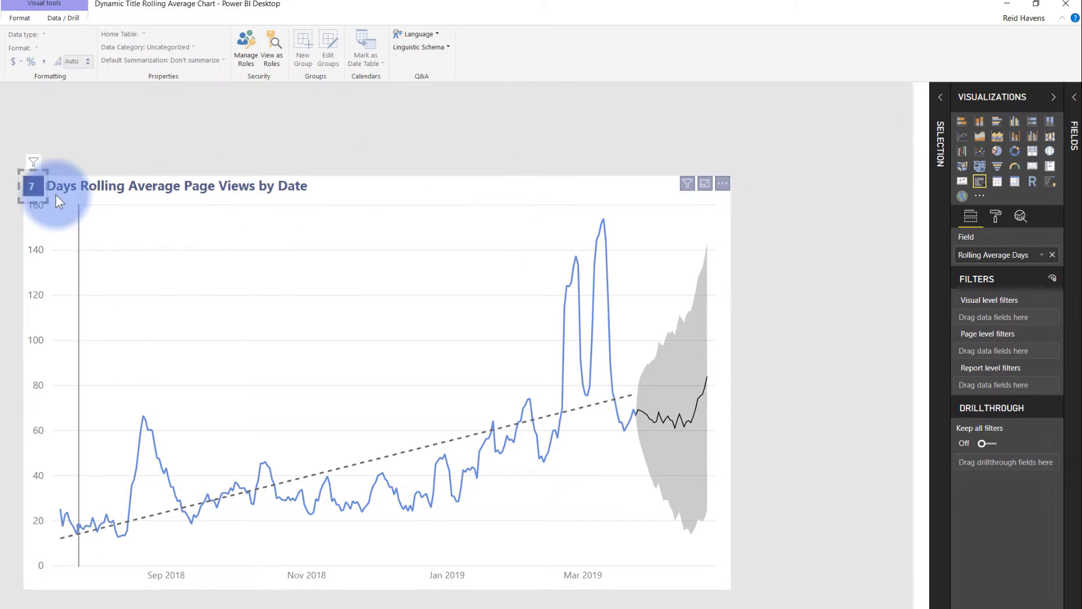
Place the Slicer above the 15 Days Rolling Average chart in the layer order.
left_click(940, 102)
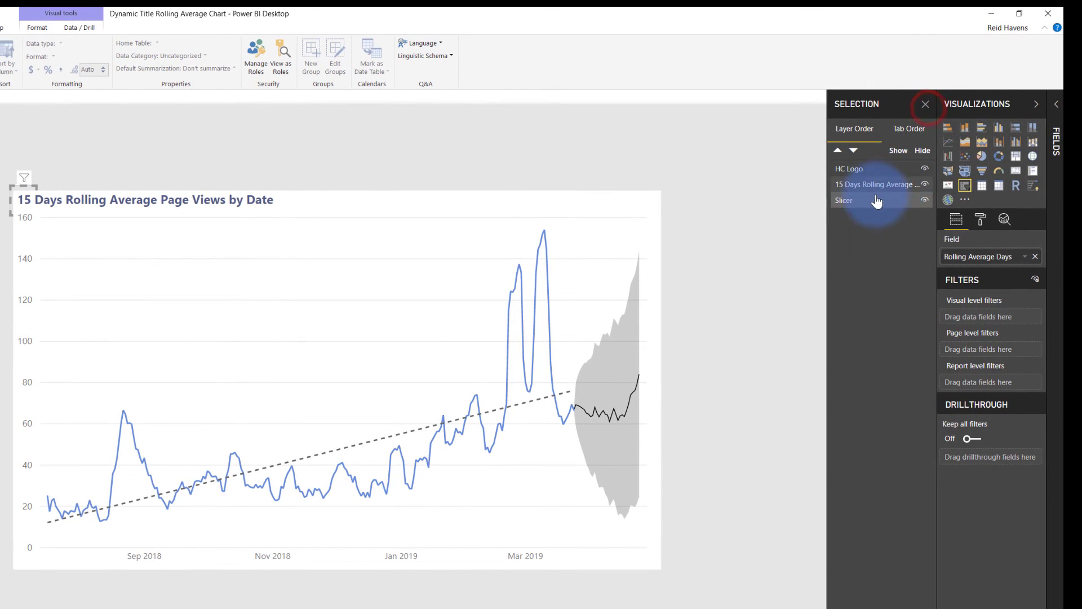
mouse_move(876, 201)
left_mouse_down()
mouse_move(850, 201)
mouse_move(863, 184)
left_mouse_up()
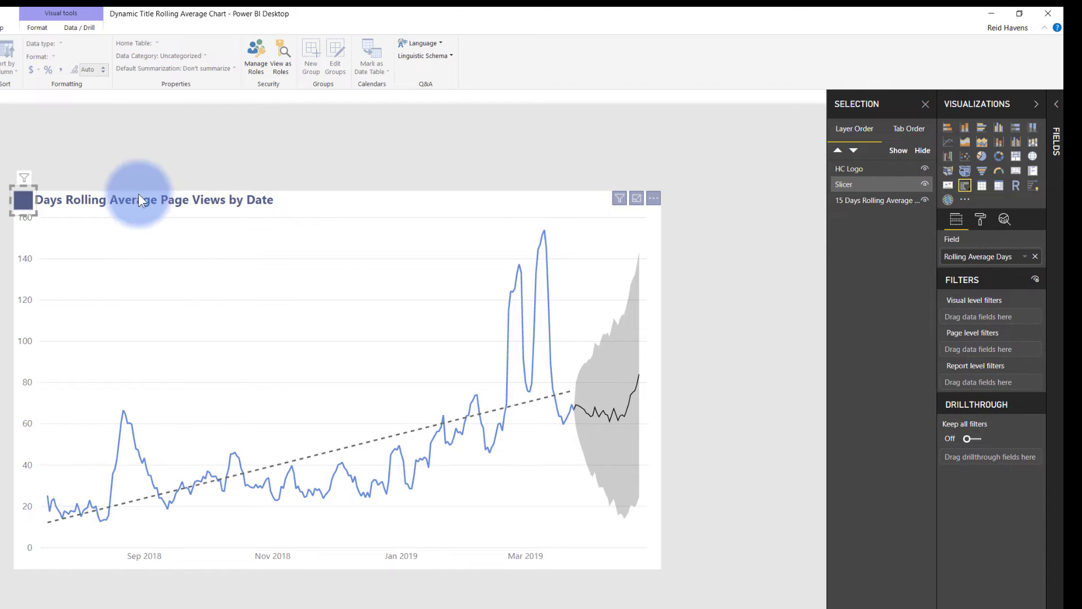
left_click(80, 187)
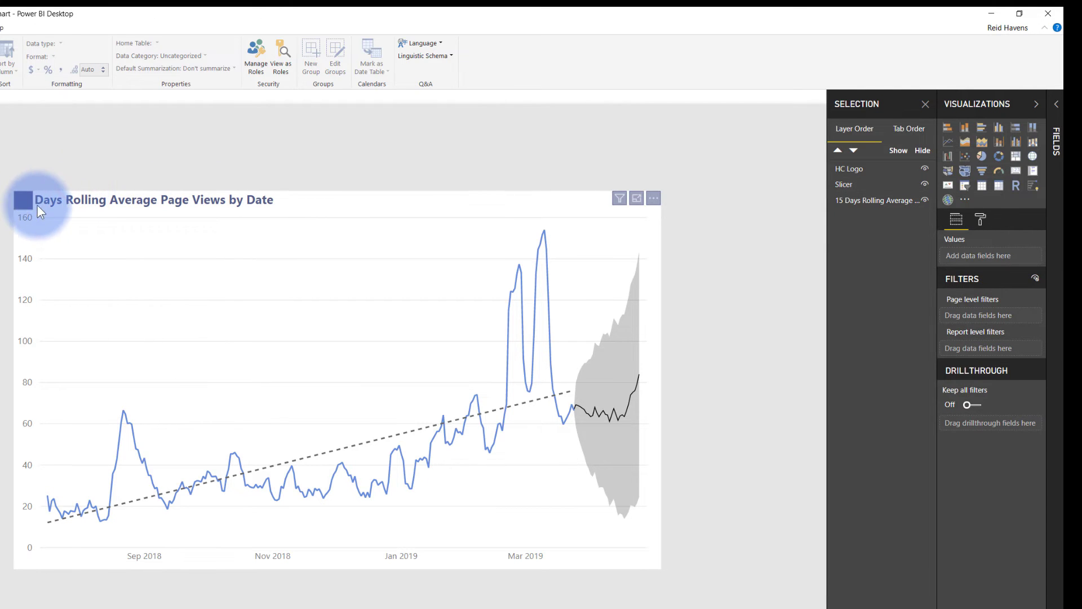
left_click(516, 201)
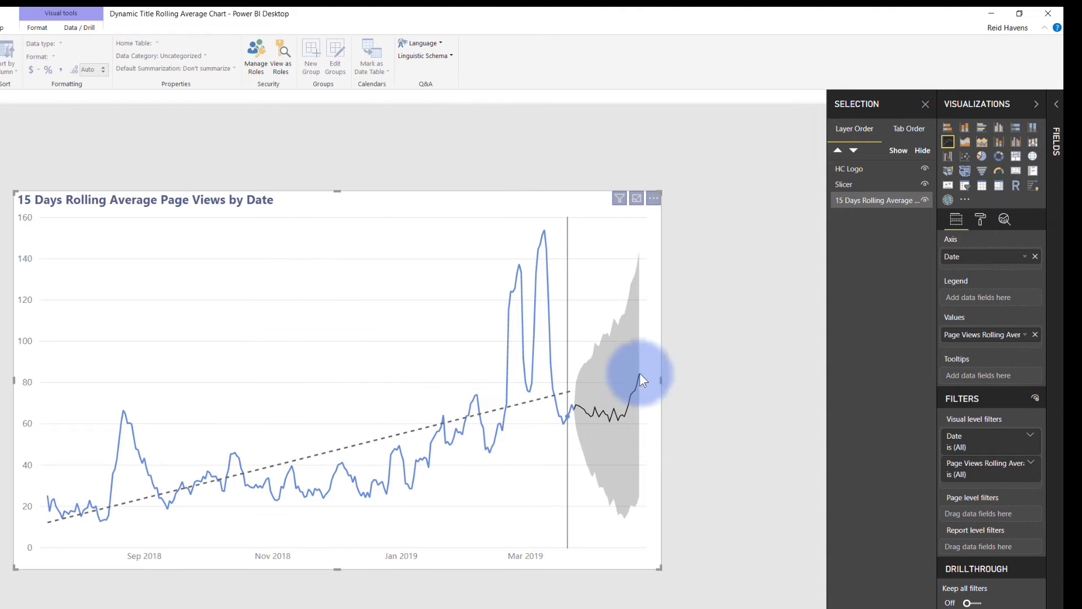
Open the Page Views Rolling Average measure from the DAX table for formula editing.
left_click(1055, 116)
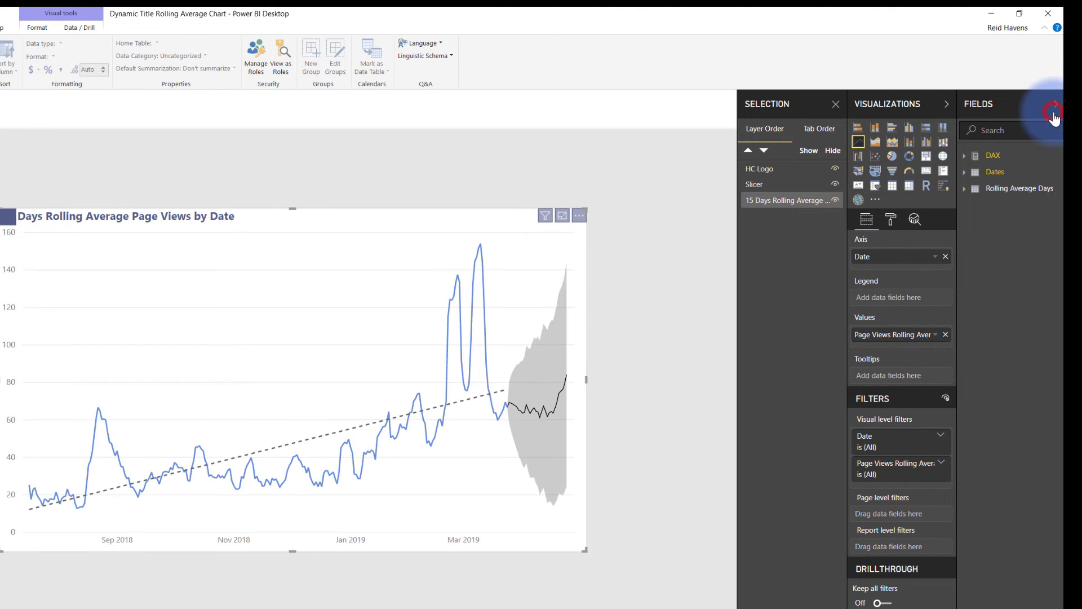
left_click(965, 156)
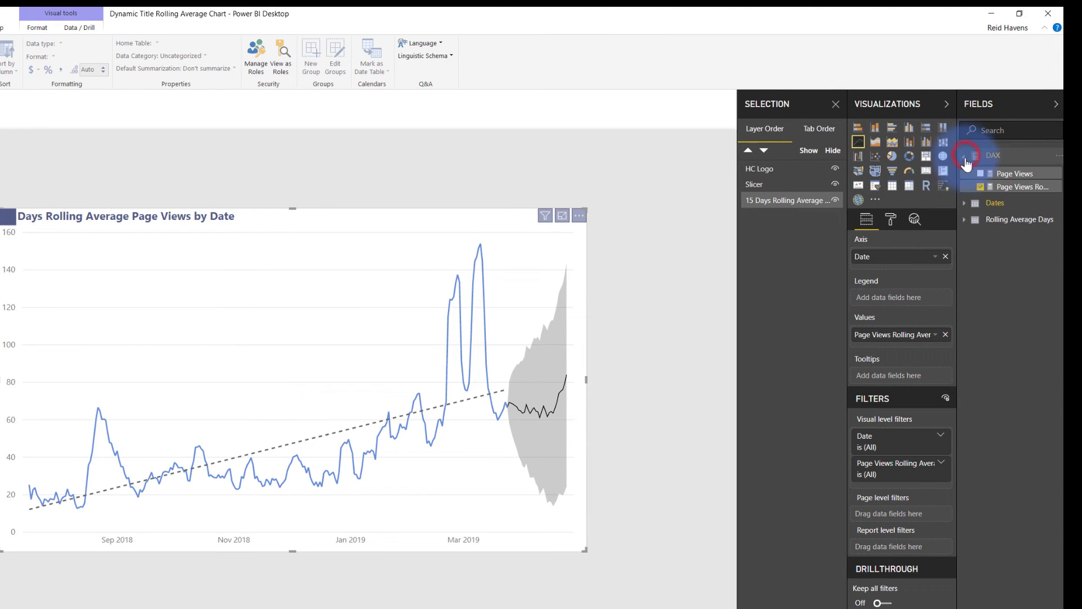
left_click(1005, 191)
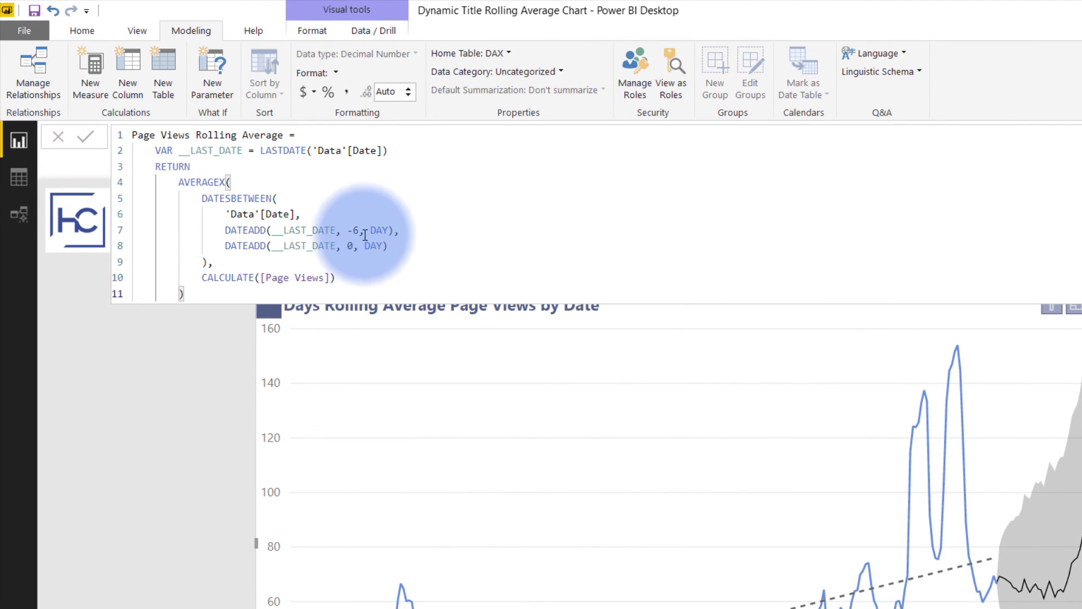
double_click(355, 229)
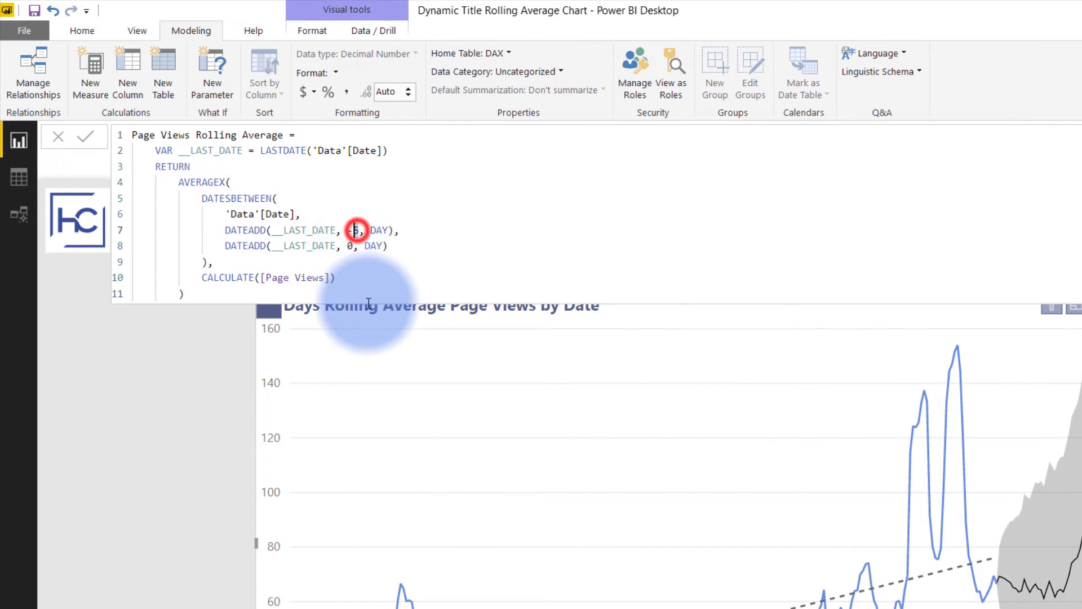
key("BackSpace")
key("BackSpace")
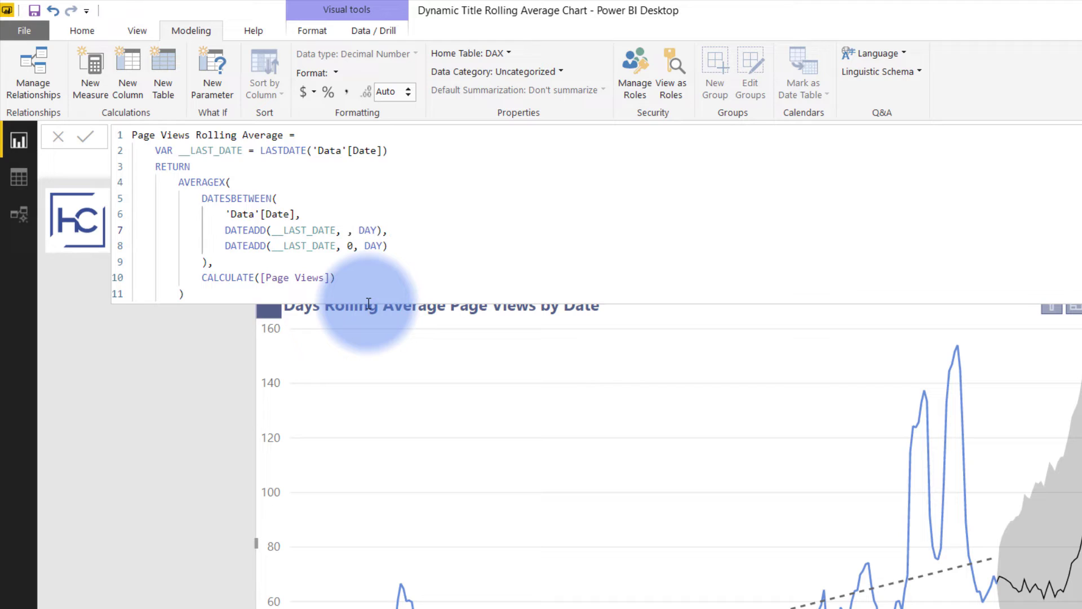
type("[ro")
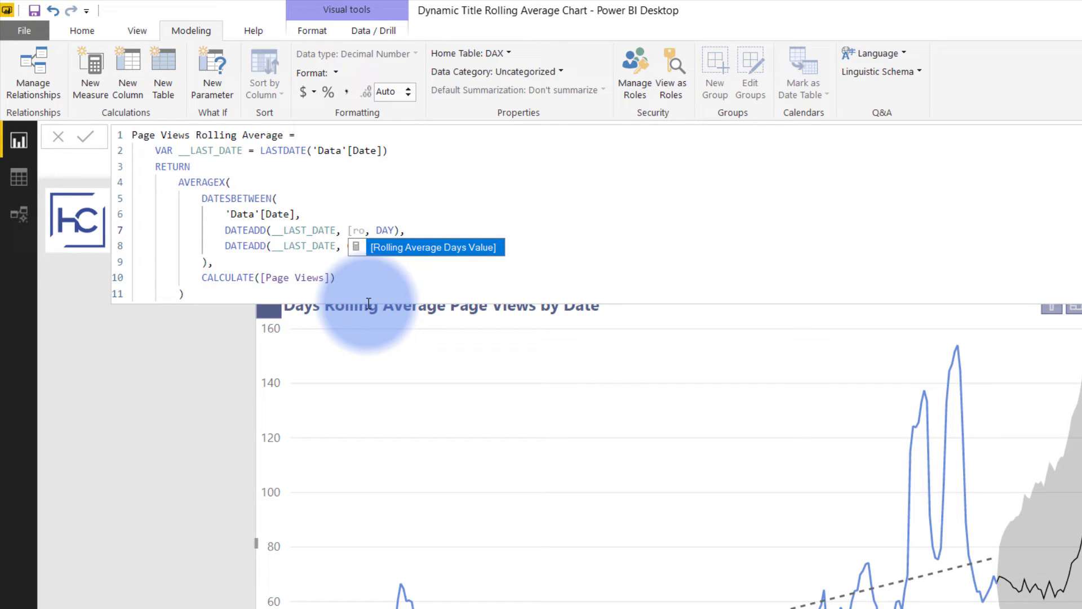
key("Tab")
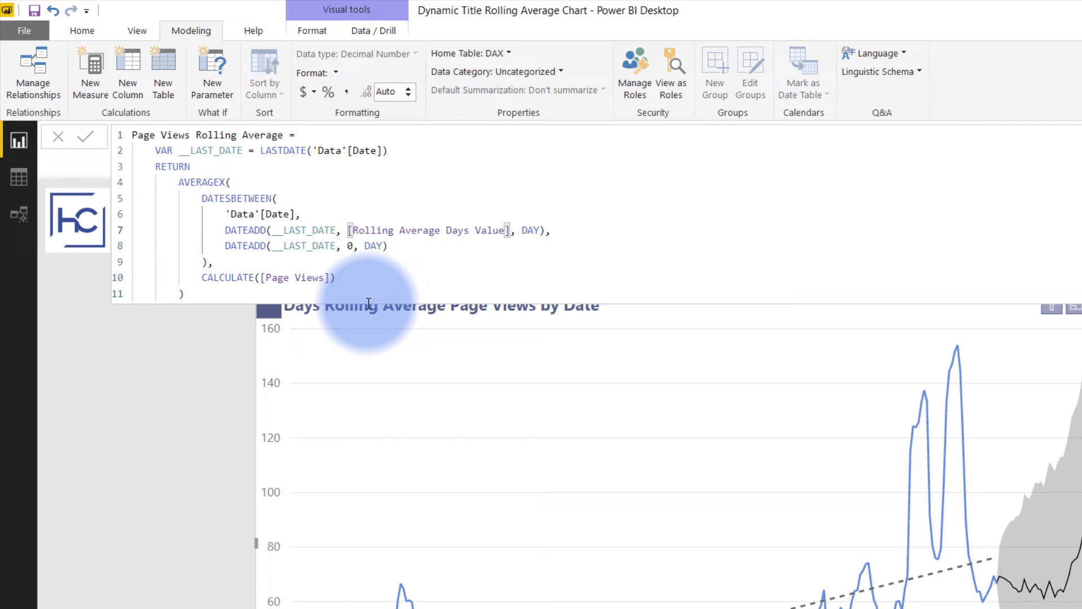
type("* -1")
key("BackSpace")
key("BackSpace")
key("BackSpace")
key("BackSpace")
key("BackSpace")
key("BackSpace")
key("BackSpace")
key("BackSpace")
key("BackSpace")
key("BackSpace")
key("BackSpace")
key("BackSpace")
key("BackSpace")
key("BackSpace")
key("BackSpace")
key("BackSpace")
key("BackSpace")
key("BackSpace")
key("BackSpace")
key("BackSpace")
type("-6")
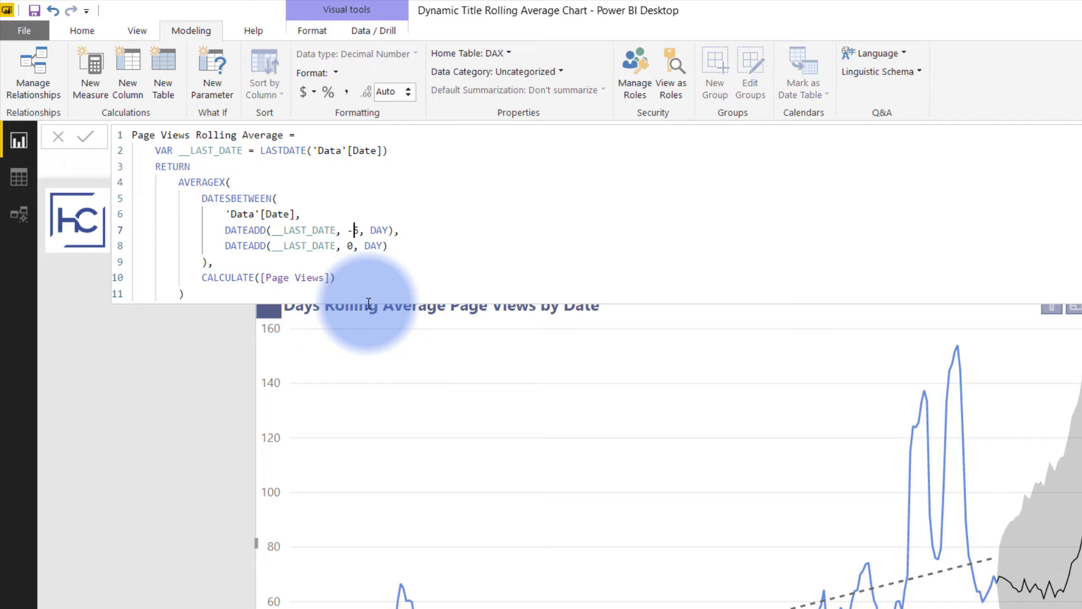
Replace the -6 offset in the measure's first DATEADD with [Rolling Average Days Value] * -1 and commit the formula.
key("shift+Left")
key("shift+Left")
type("roll")
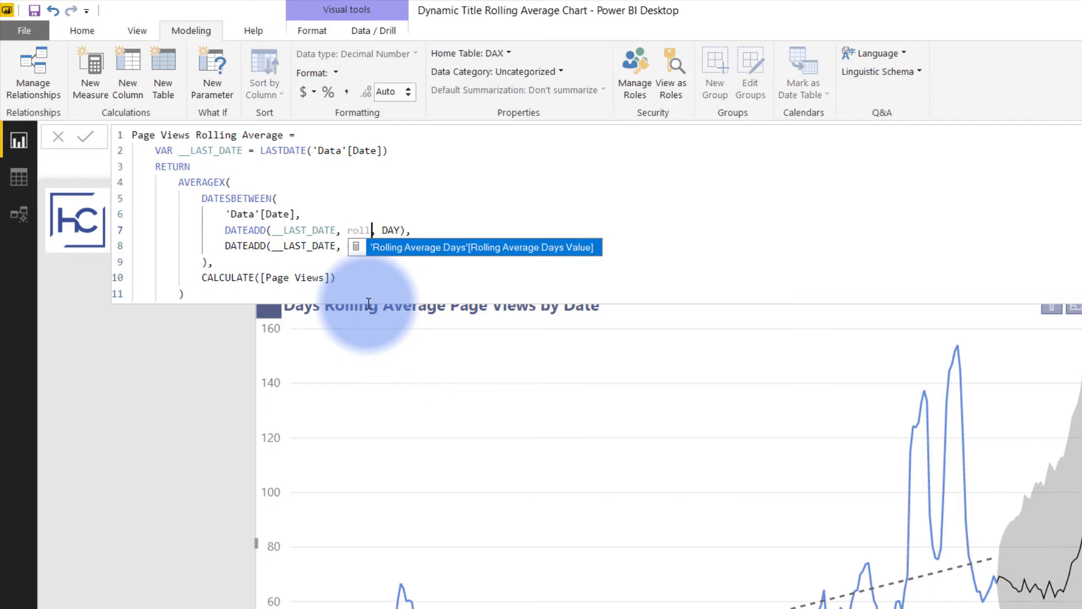
key("BackSpace")
key("BackSpace")
key("BackSpace")
key("BackSpace")
type("[")
key("Tab")
type("* -1")
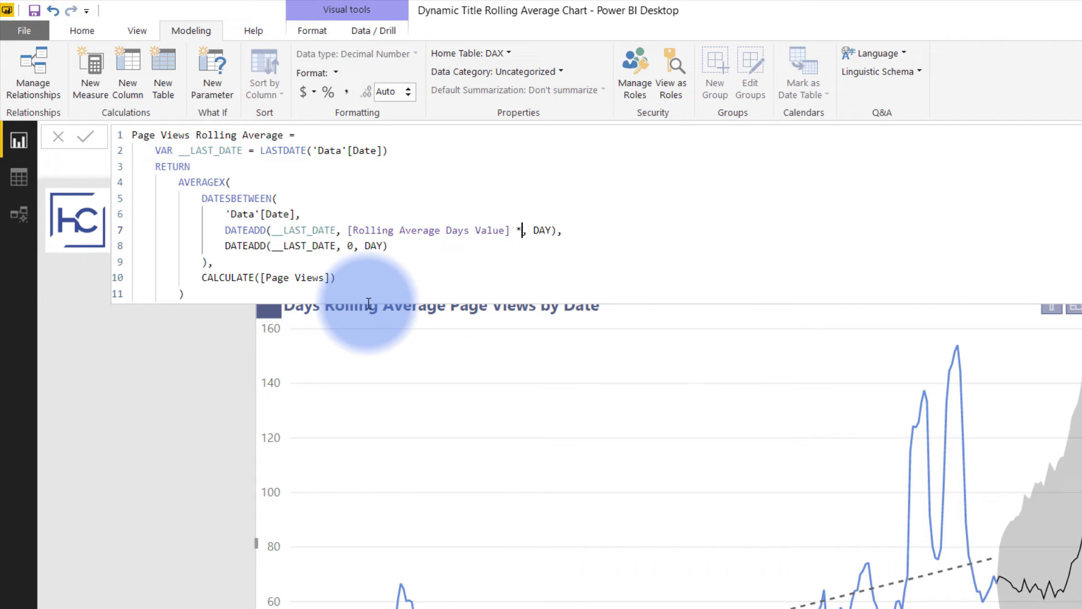
key("Return")
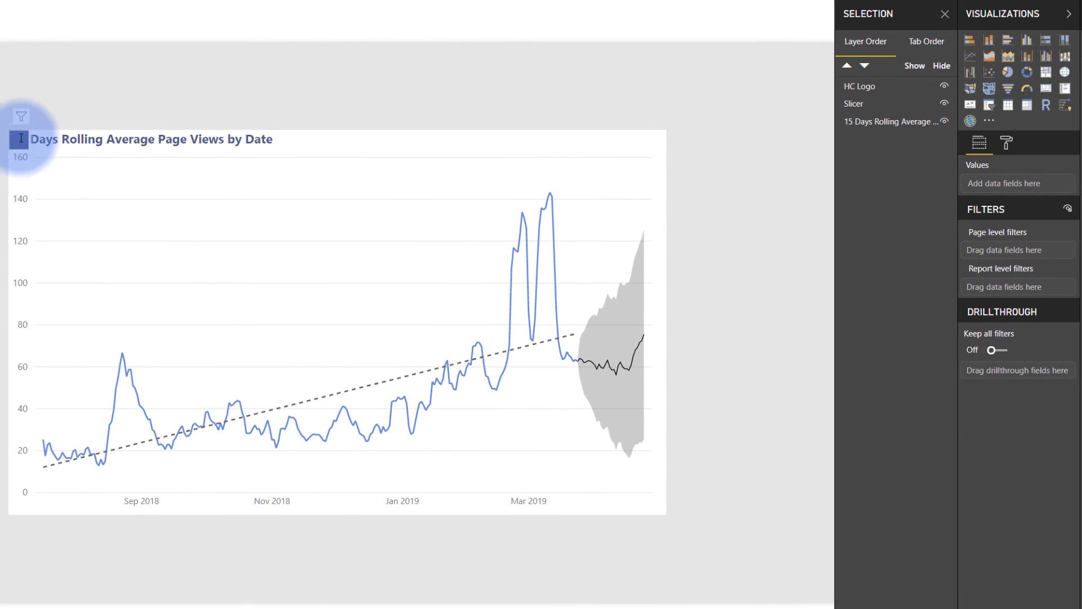
Test the title slicer with a value of 8 and set the day count to 15.
left_click(269, 307)
type("8")
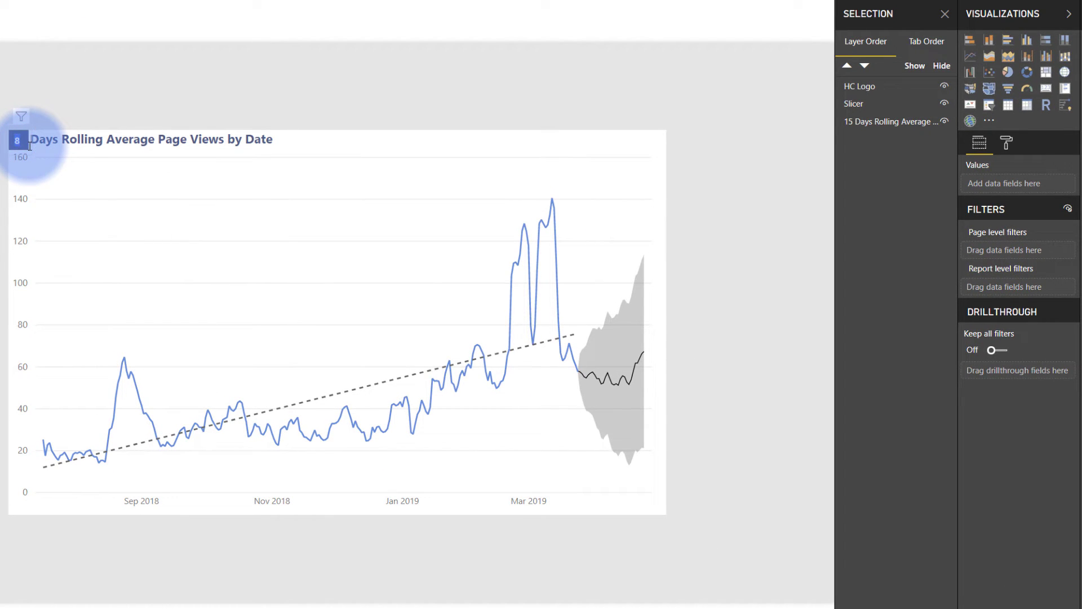
key("Return")
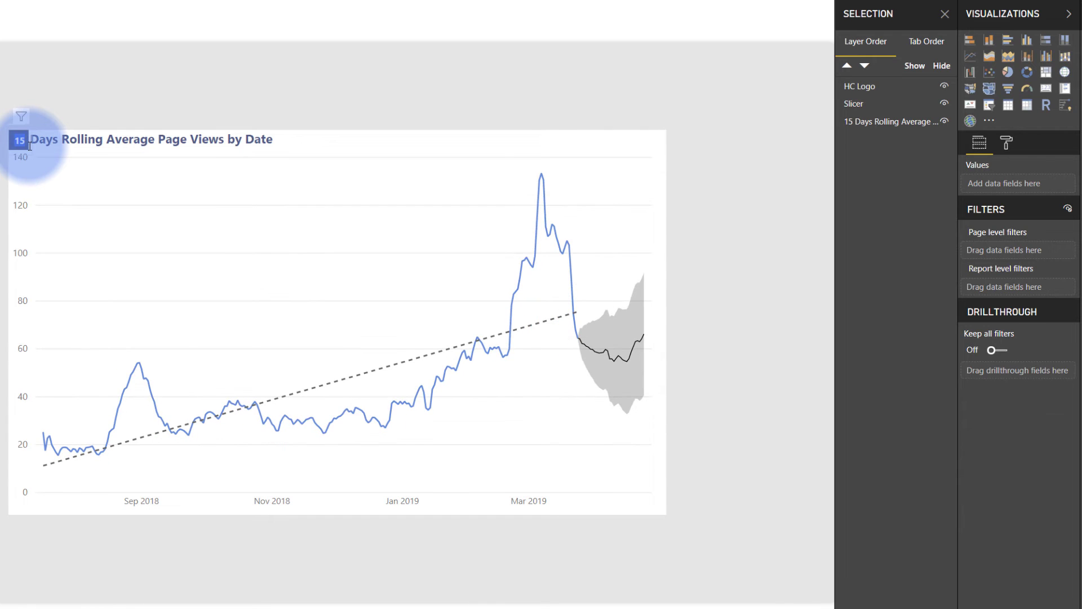
left_click(111, 104)
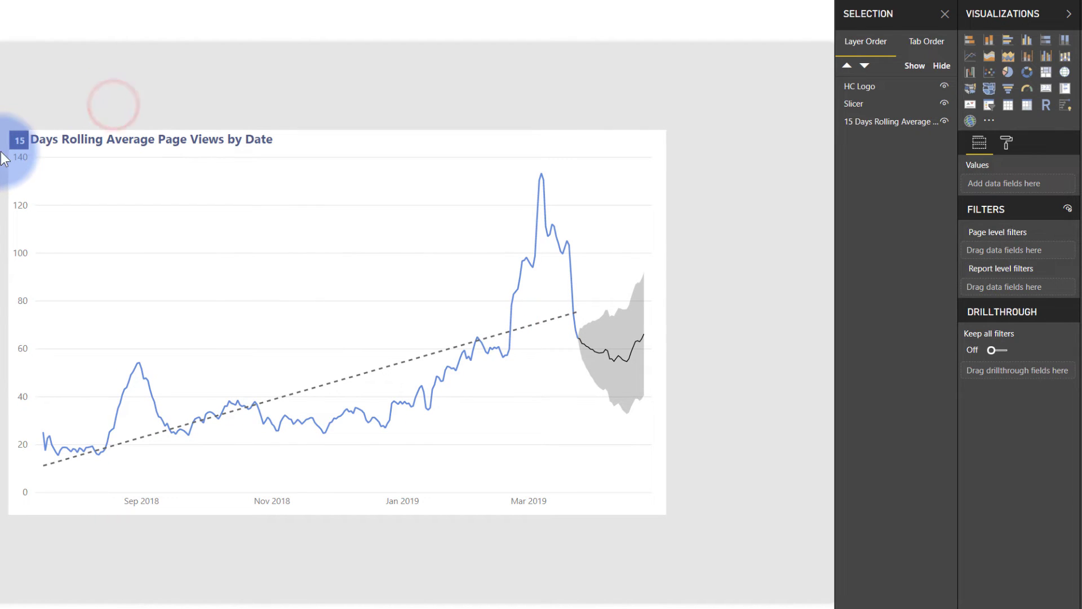
Examine the static number beneath the slicer by selecting and deselecting the chart.
left_click(78, 133)
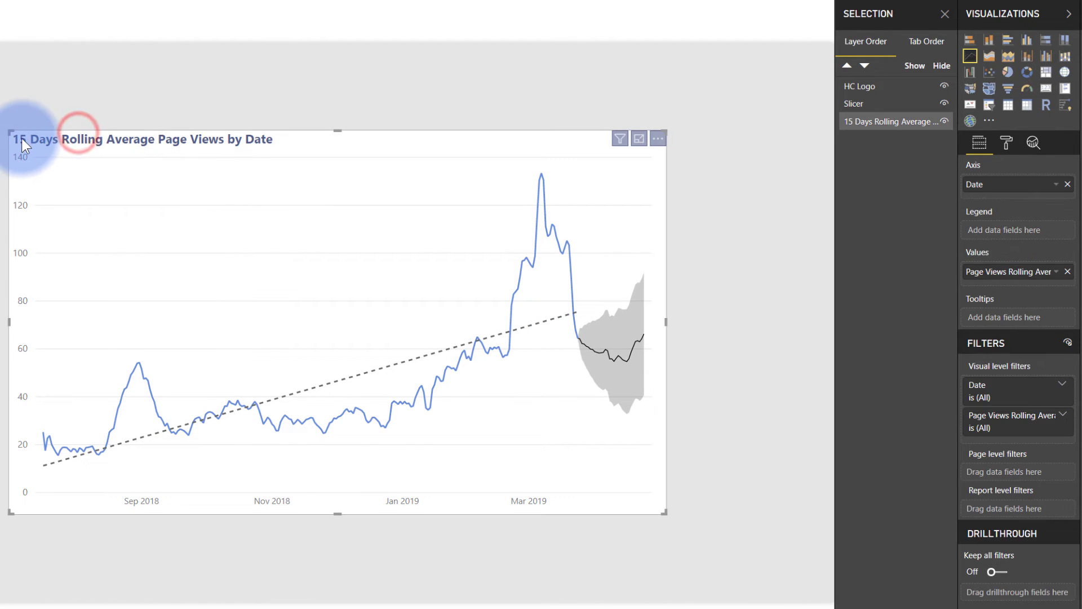
left_click(86, 113)
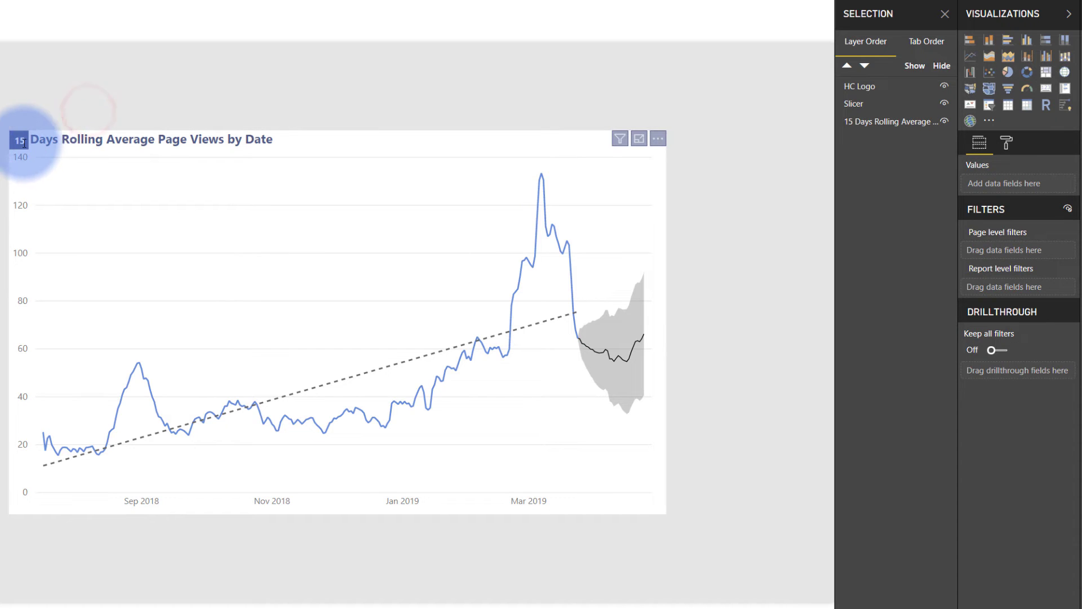
left_click(80, 109)
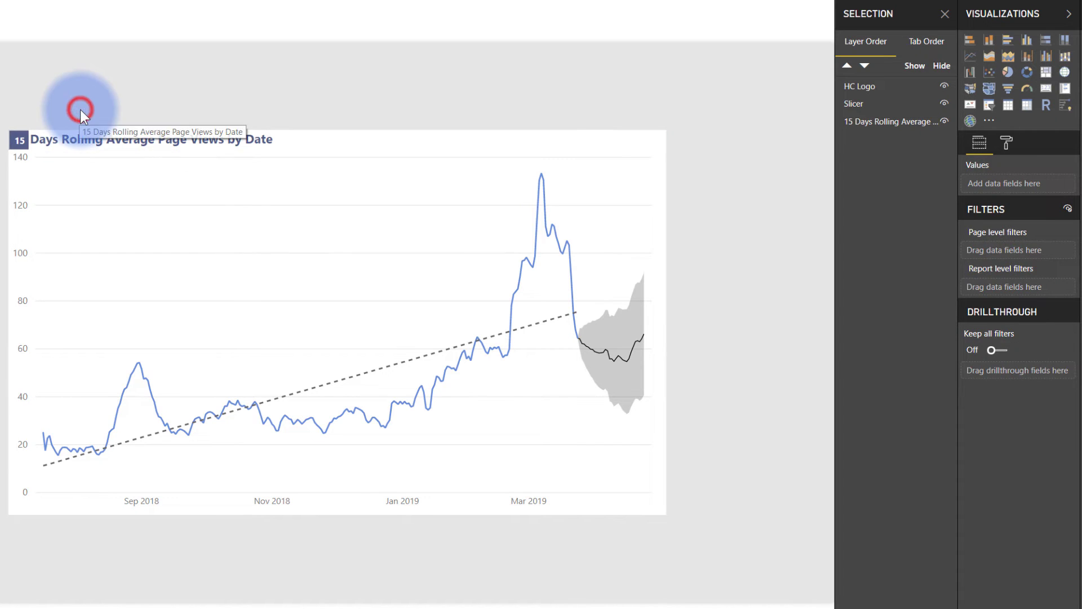
Replace the leading 15 in the chart's title text with a period and spaces before "Days Rolling Average Page Views by Date".
left_click(73, 135)
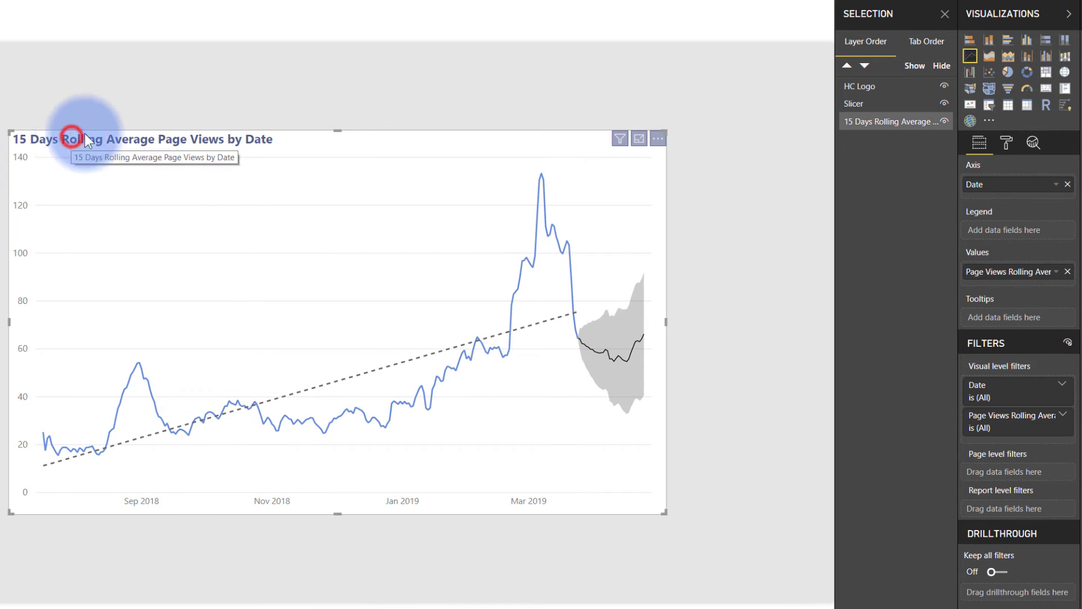
left_click(1008, 140)
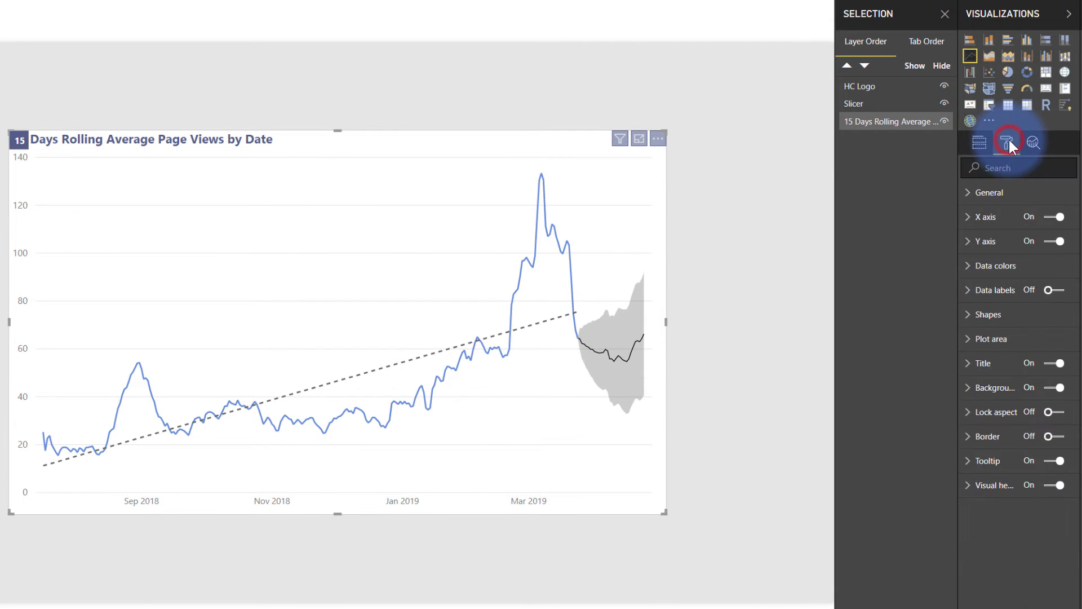
left_click(1006, 367)
left_click(985, 403)
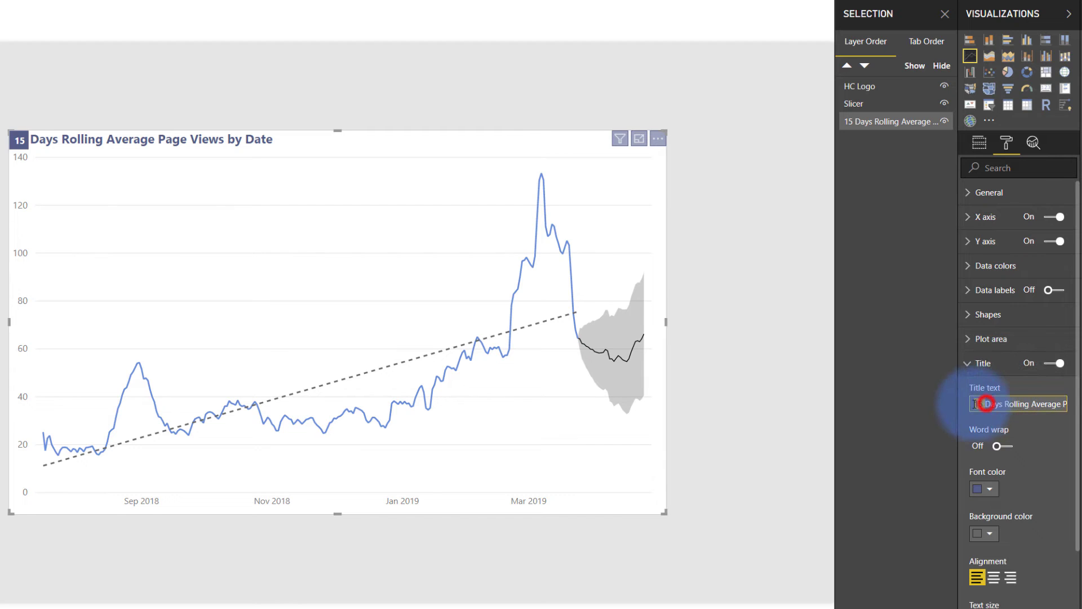
key("BackSpace")
key("BackSpace")
key("BackSpace")
type(".")
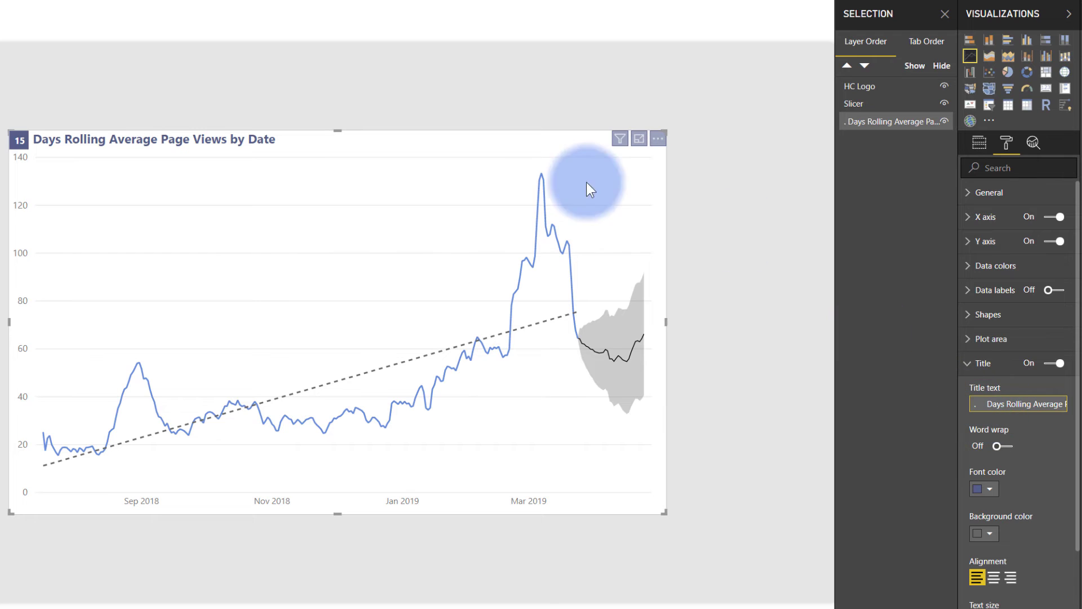
left_click(106, 107)
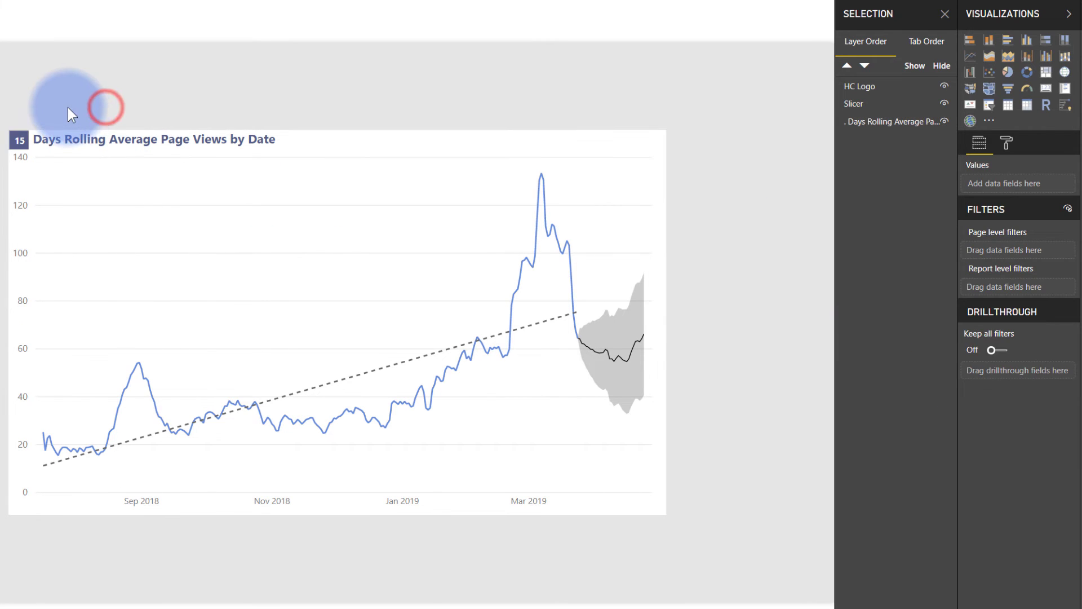
left_click(20, 140)
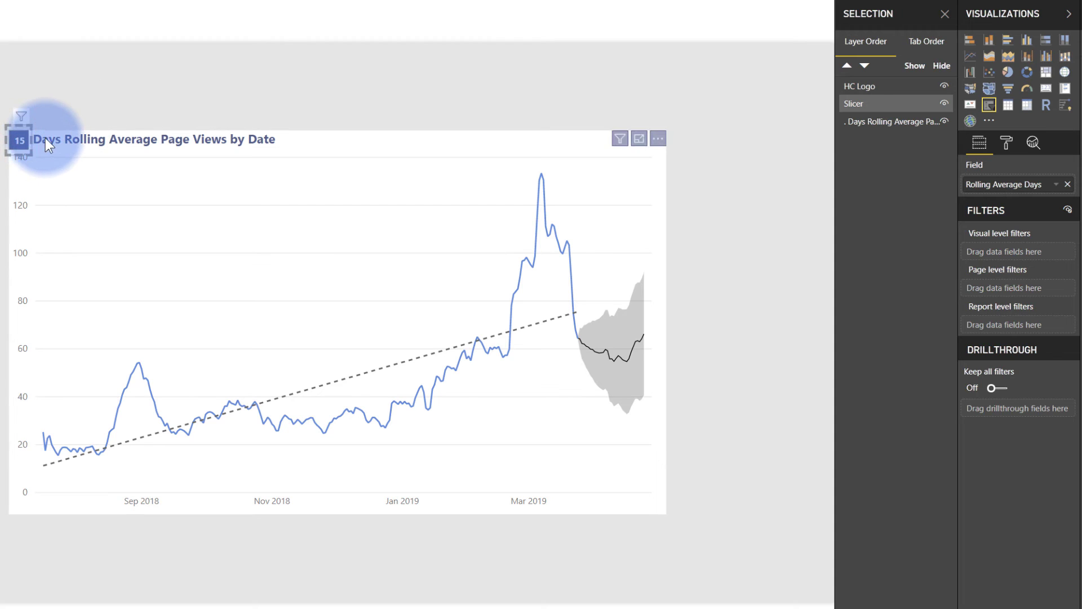
left_click(94, 114)
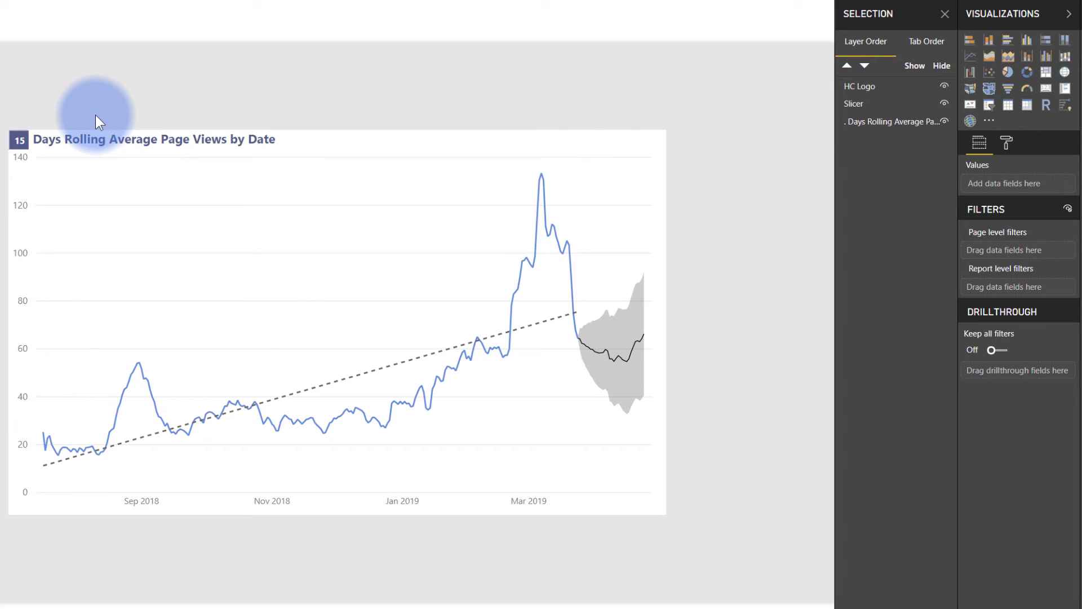
Turn off the background of the rolling average page views line chart.
left_click(89, 133)
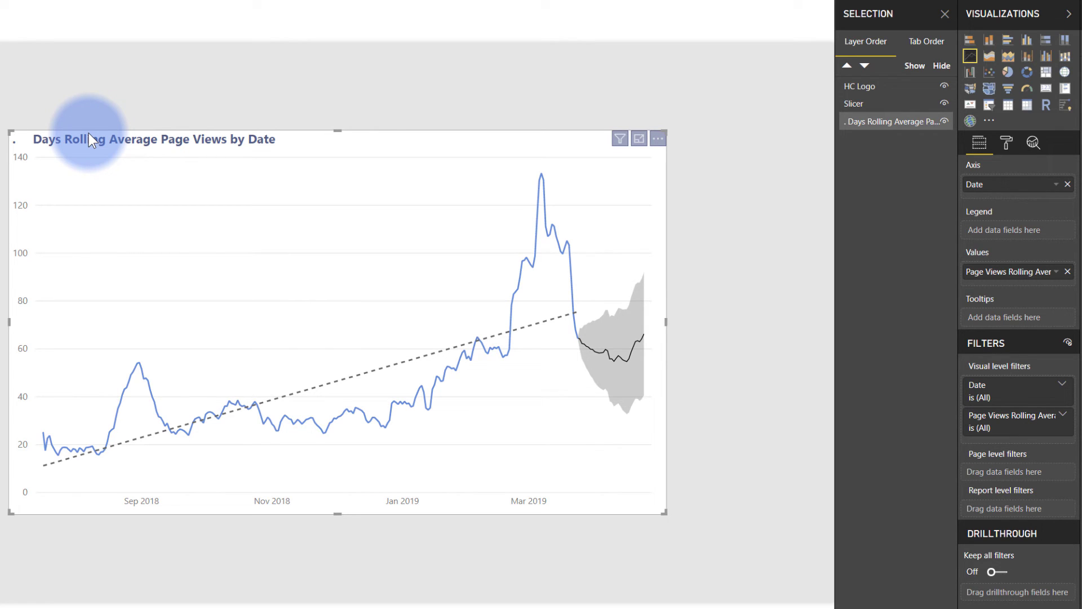
left_click(1006, 145)
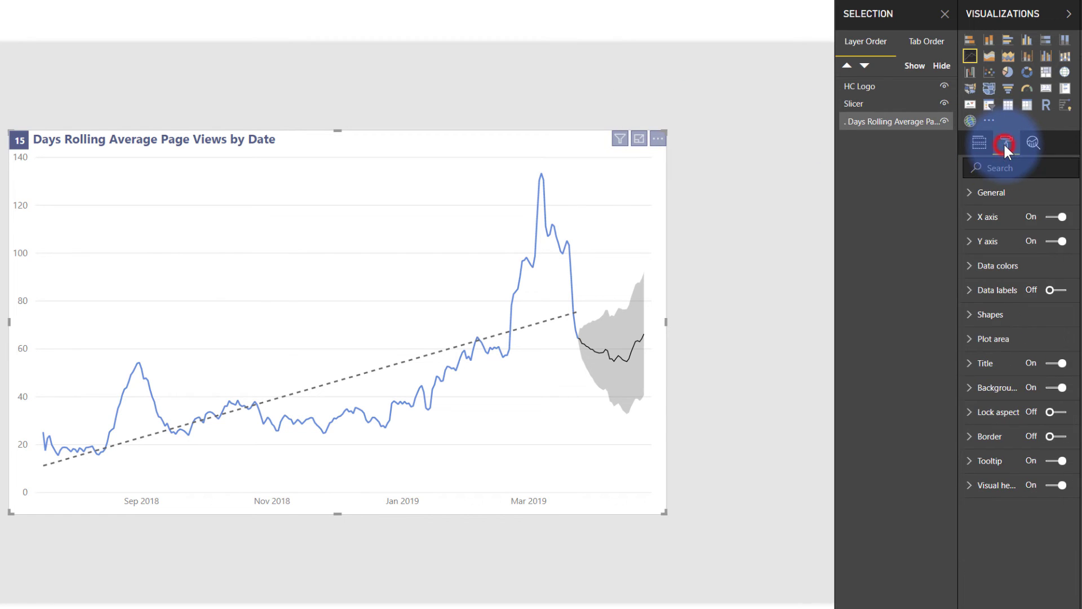
left_click(1056, 387)
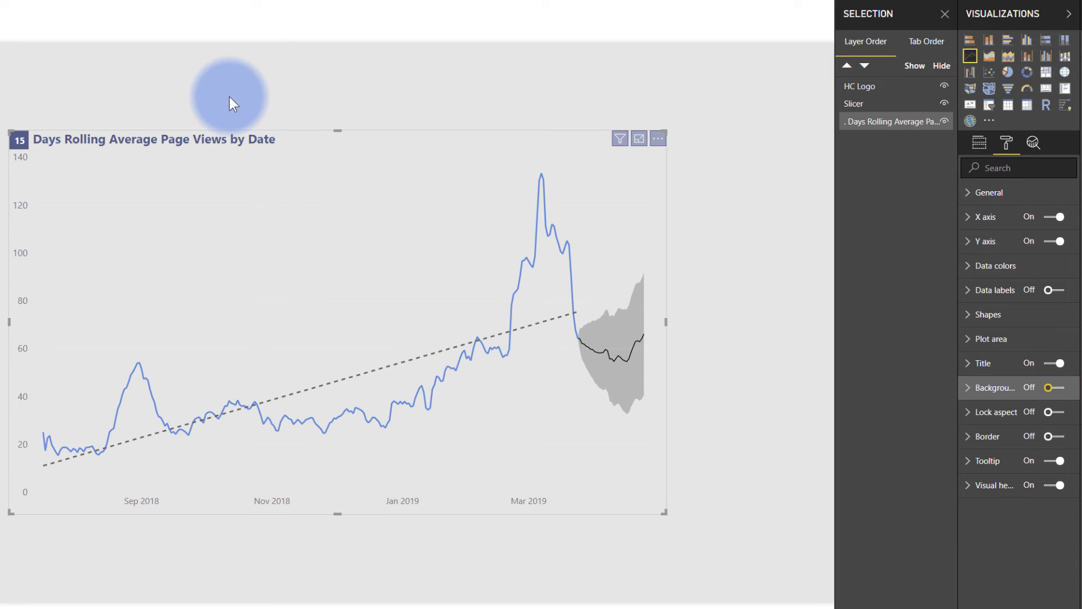
left_click(228, 96)
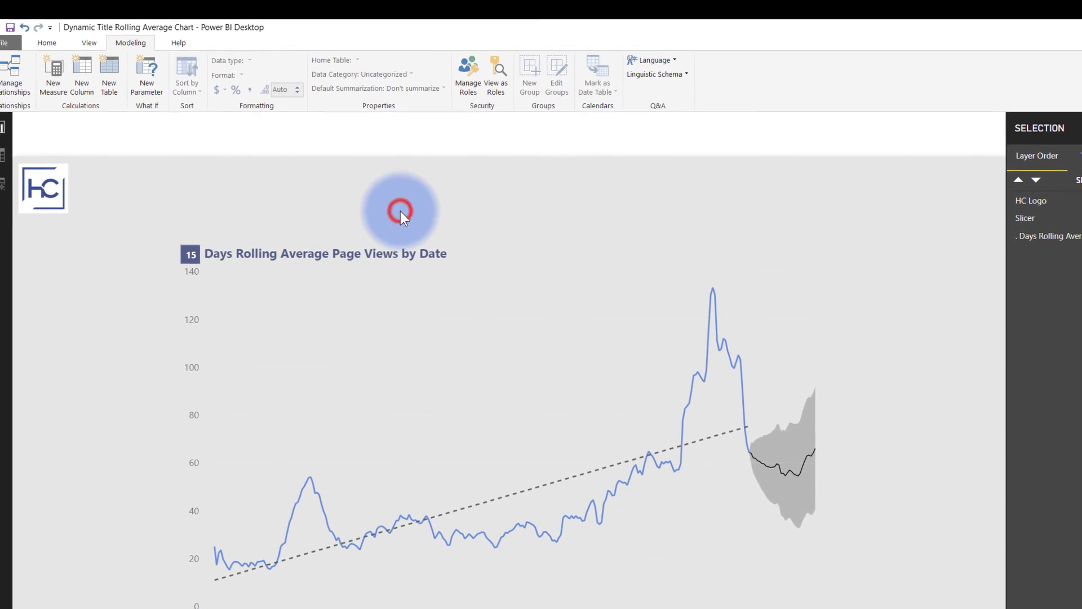
Insert an empty text box on the report page and move it over the line chart.
left_click(46, 43)
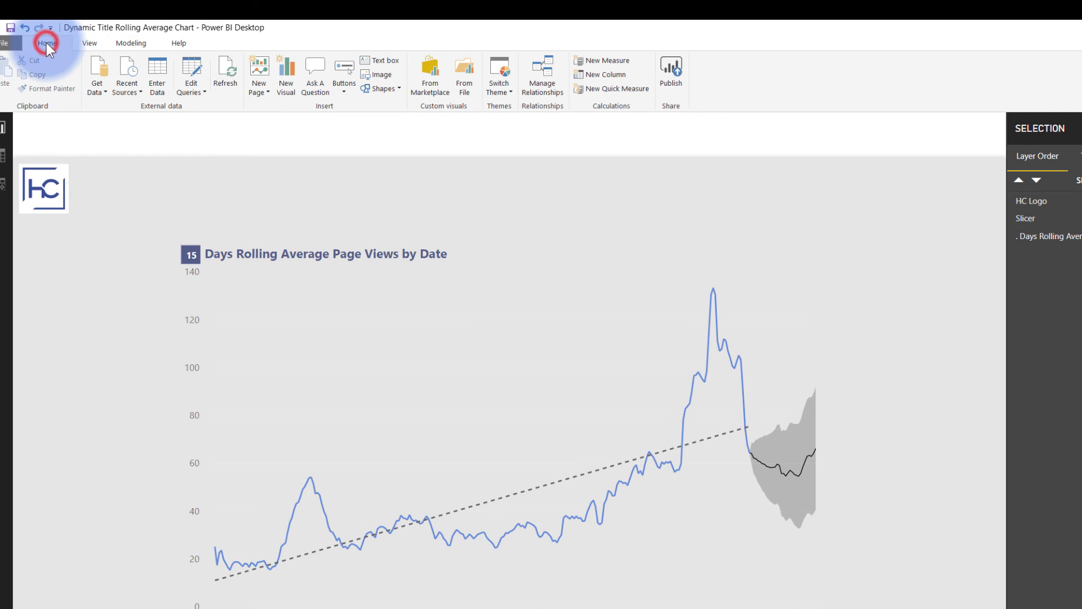
left_click(373, 61)
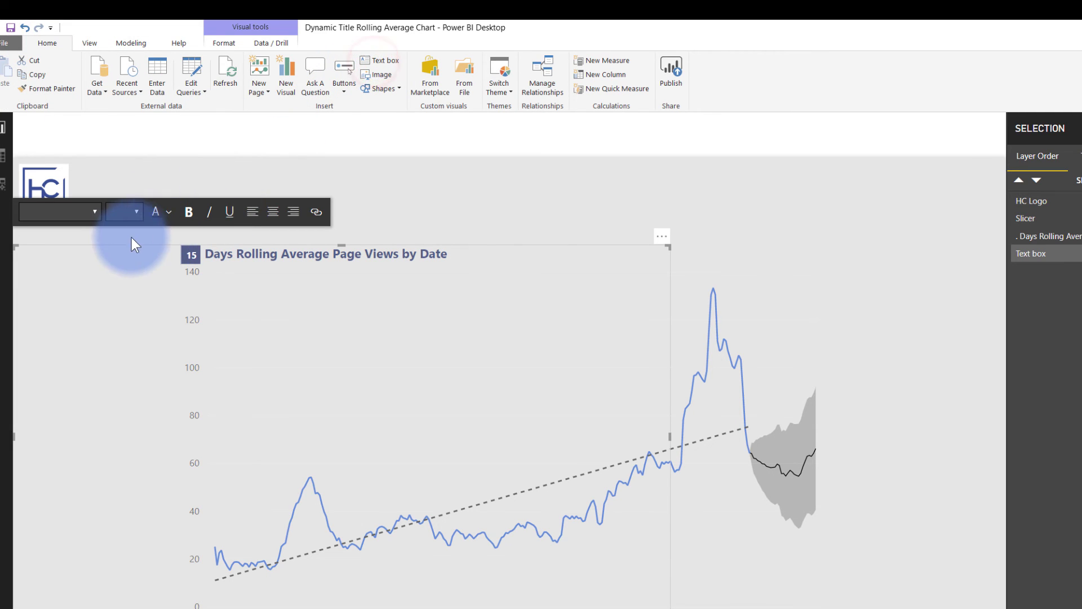
left_click_drag(117, 247, 177, 238)
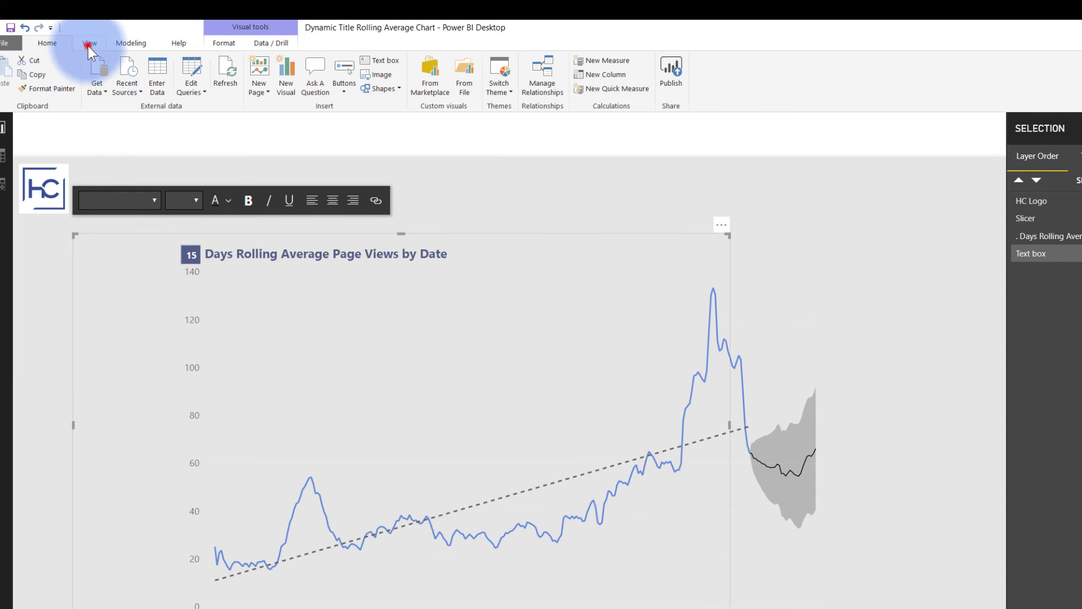
left_click(89, 43)
left_click(125, 232)
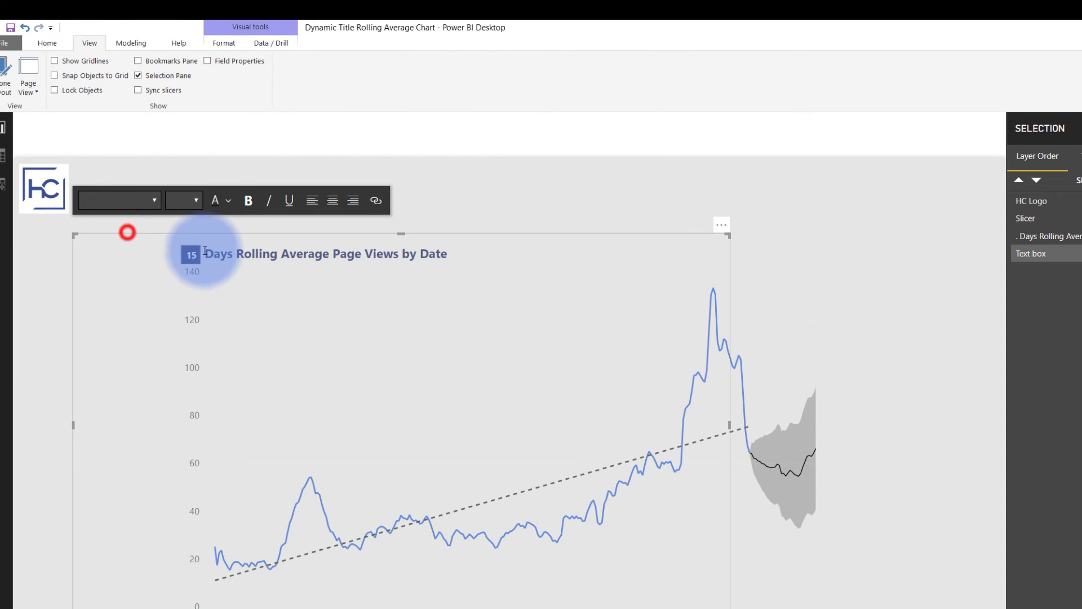
left_click(184, 232)
left_click(135, 247)
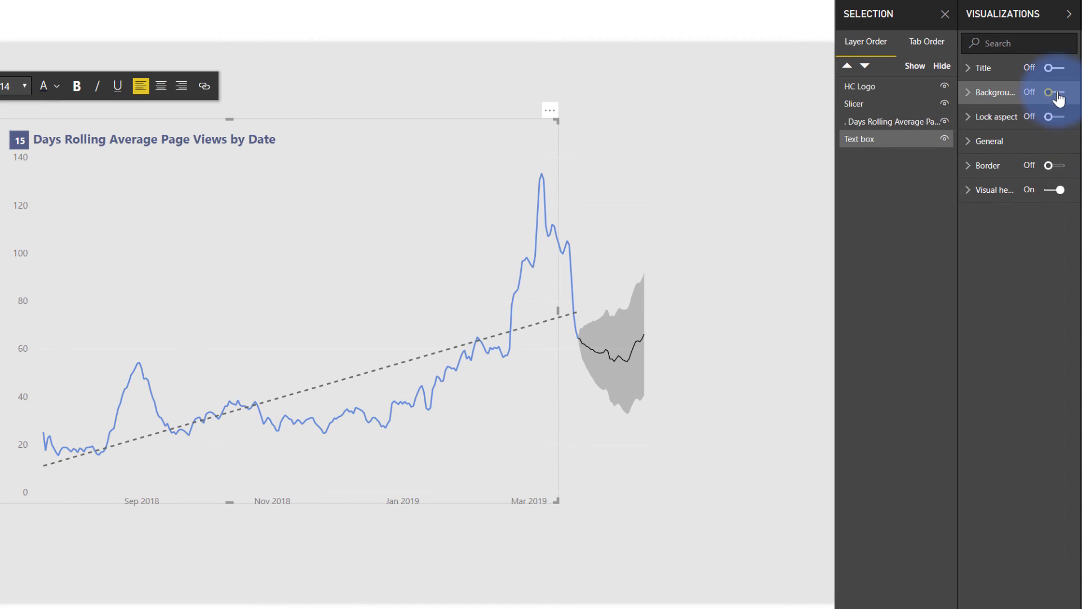
Turn on the text box's background and remove its transparency so it is solid white.
left_click(1054, 93)
left_click(1003, 95)
left_click_drag(1036, 178, 984, 177)
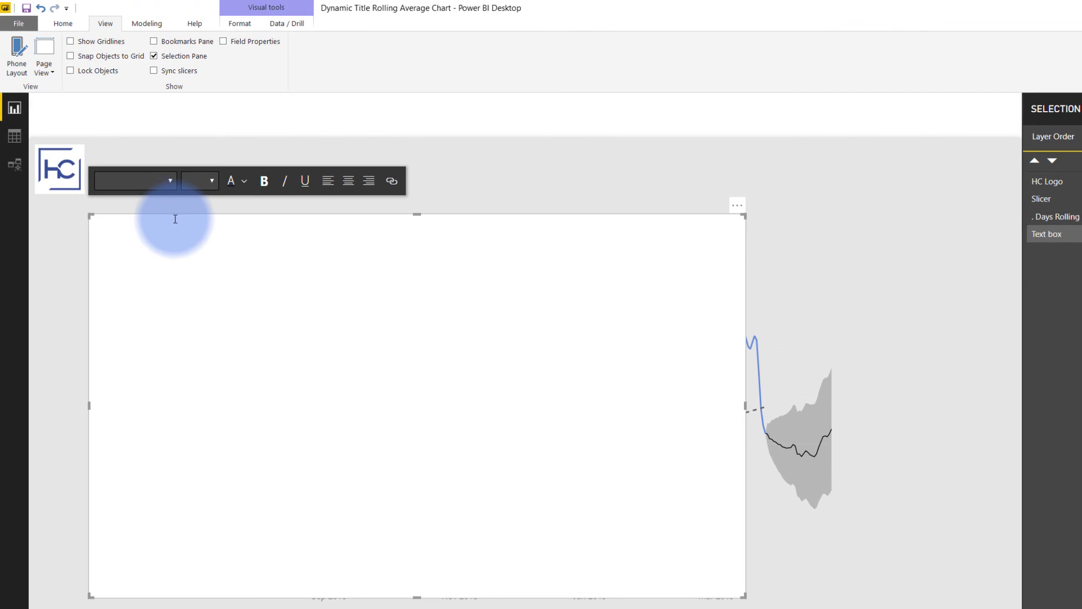
Enable snapping objects to the grid and fit the text box to the chart's outline as its backdrop.
left_click(28, 141)
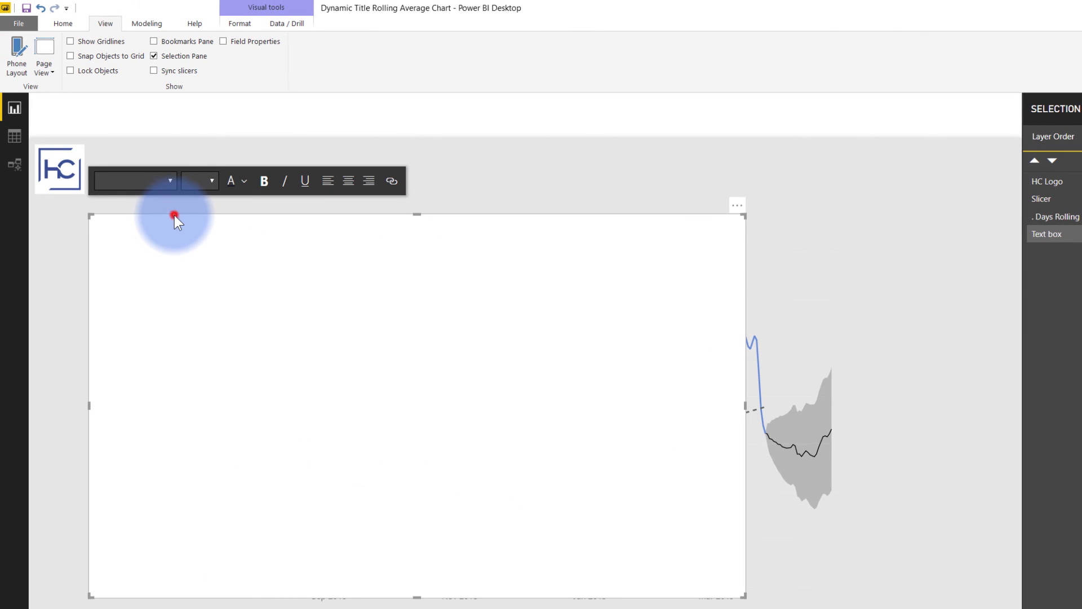
left_click(96, 56)
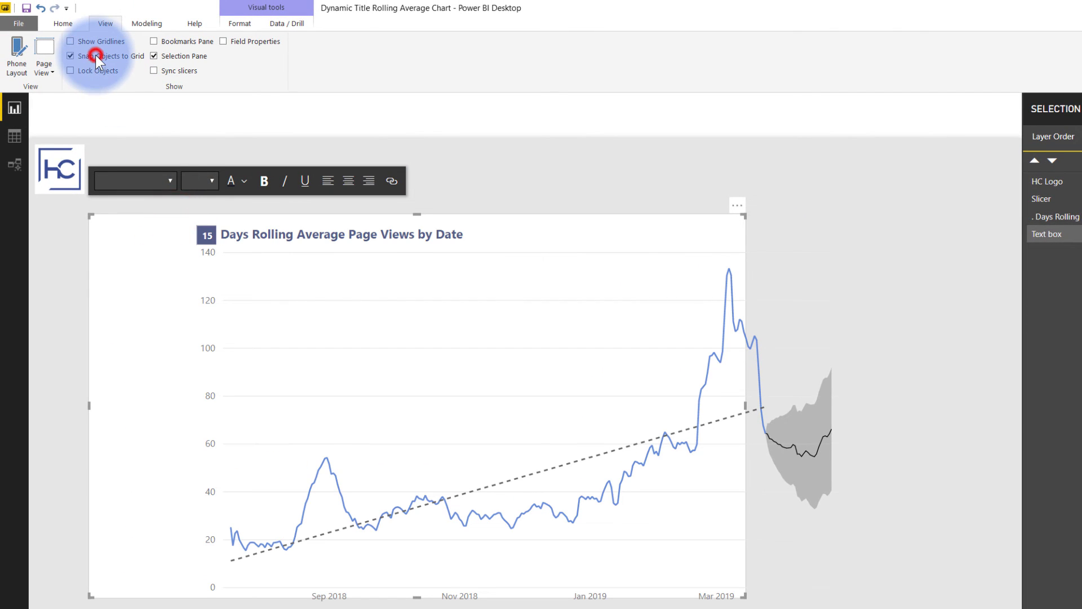
left_click(133, 216)
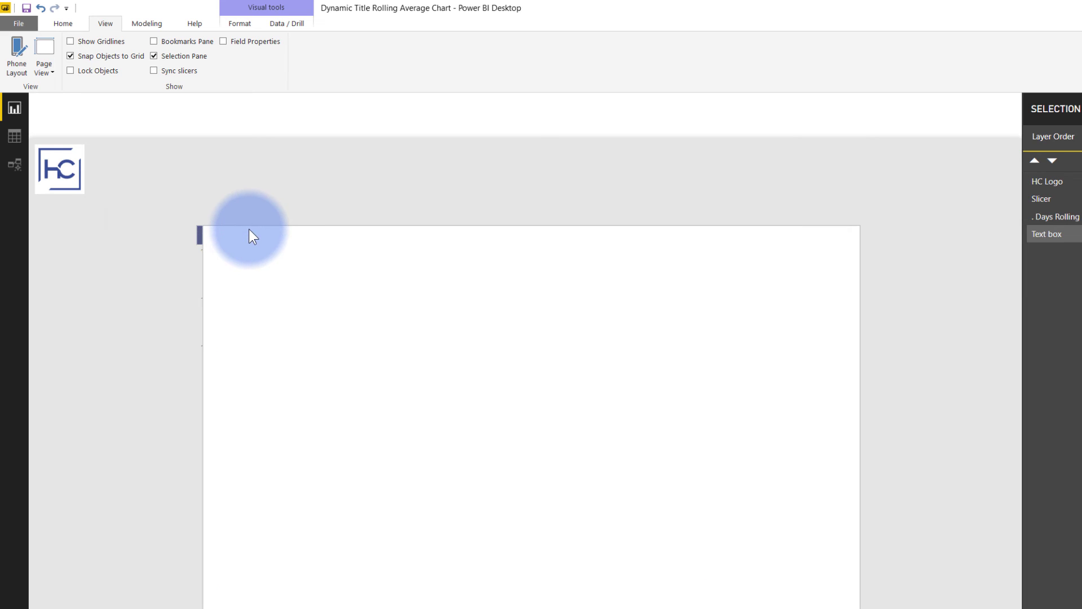
left_click(242, 229)
left_click(922, 589)
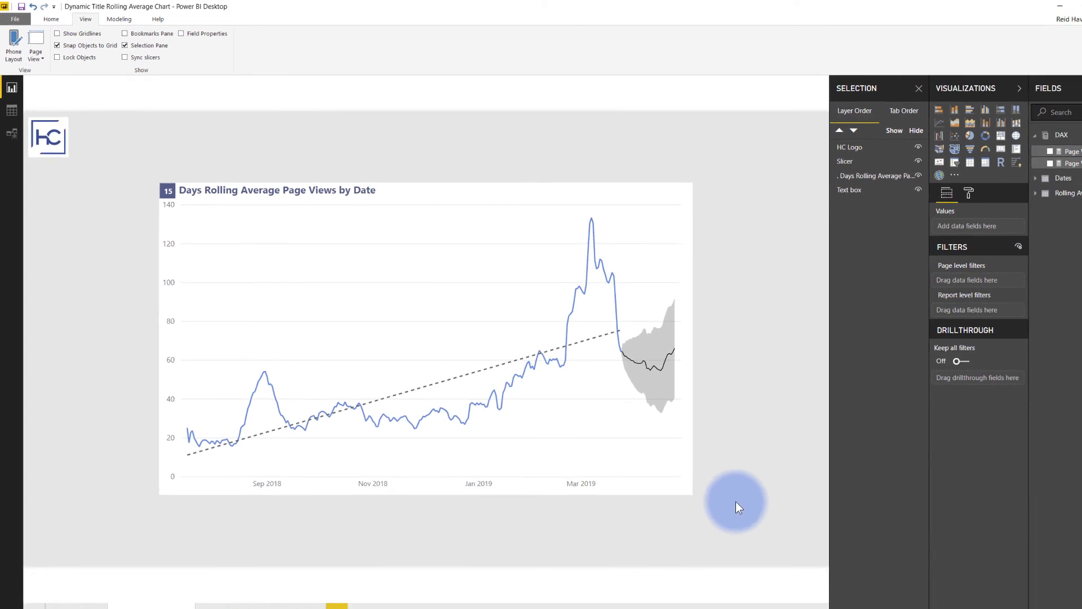
Examine the layering of the title slicer and the chart by alternately selecting and deselecting them.
left_click(309, 236)
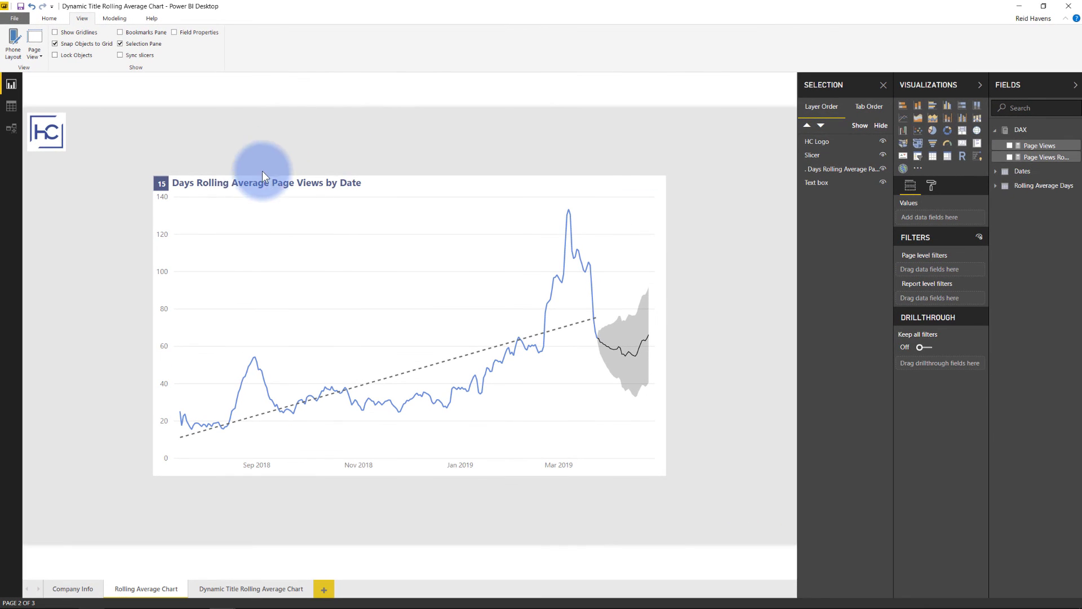
left_click(241, 183)
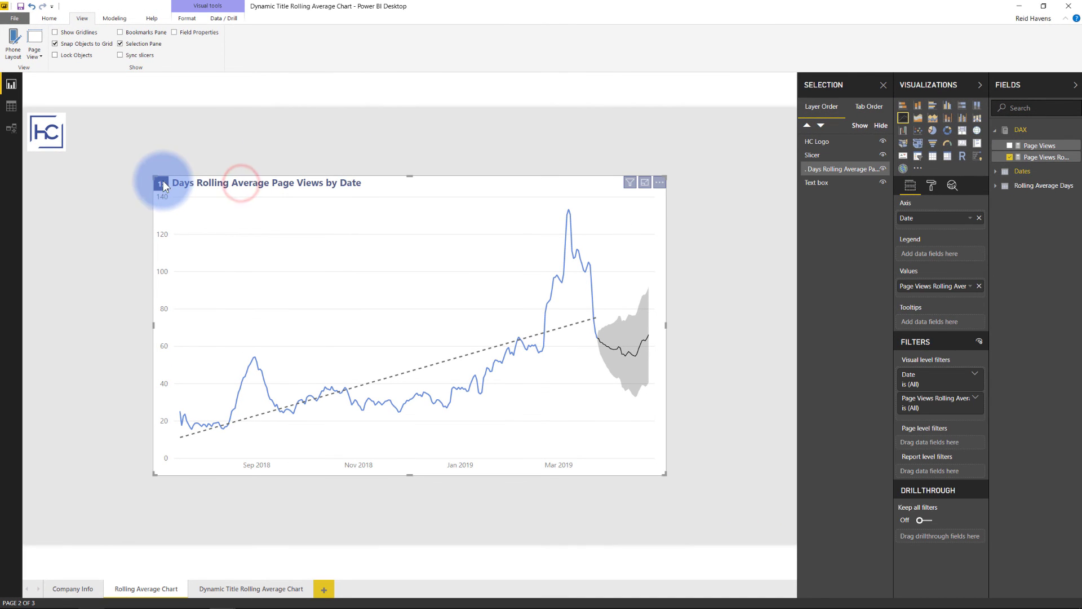
left_click(164, 183)
left_click(238, 163)
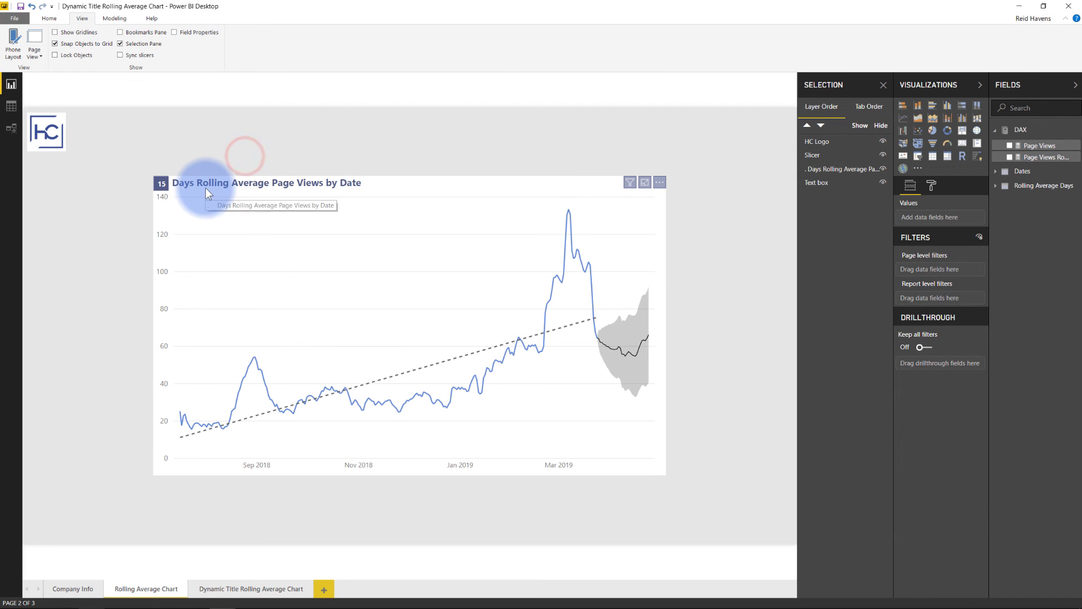
left_click(162, 184)
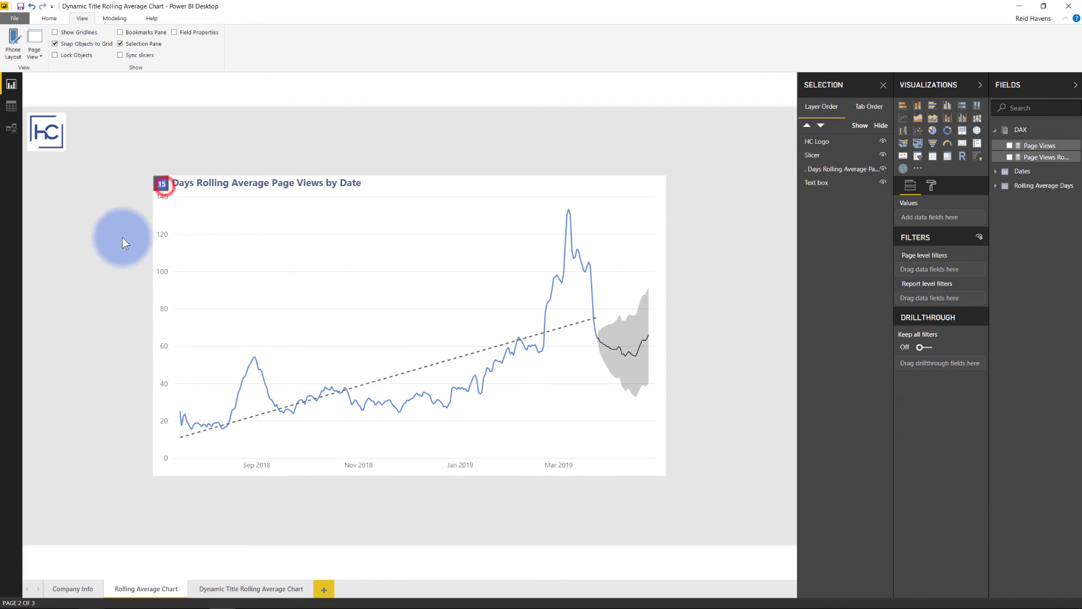
left_click(232, 149)
left_click(246, 178)
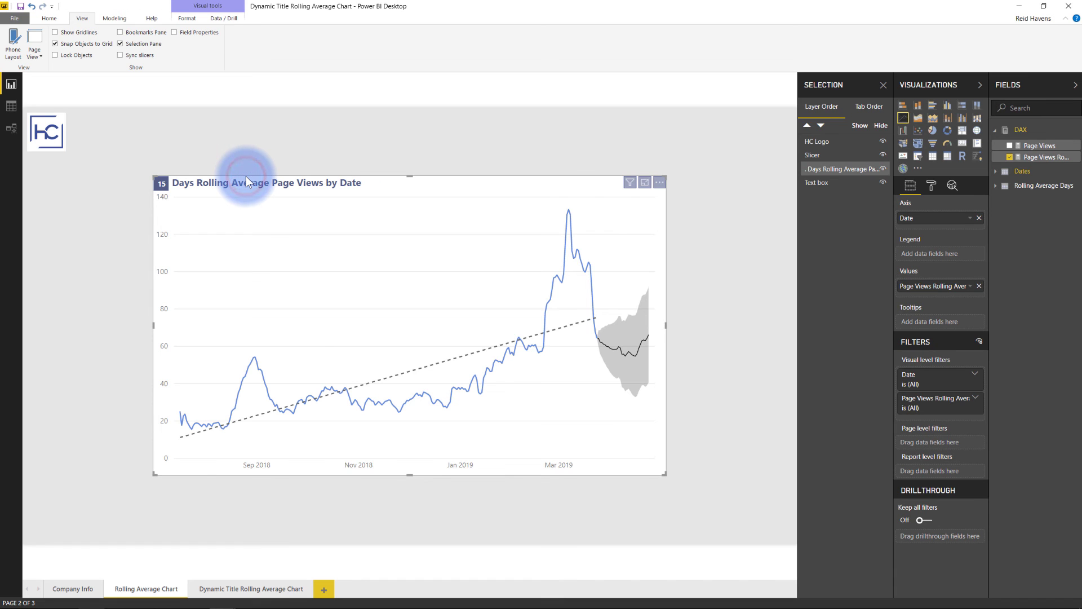
left_click(236, 162)
left_click(208, 184)
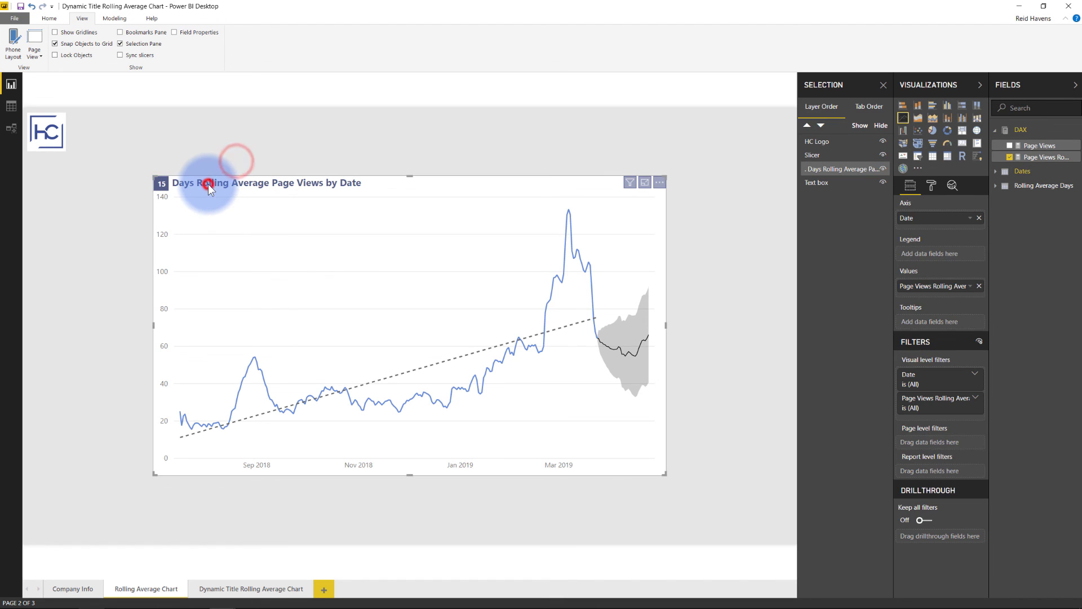
left_click(171, 170)
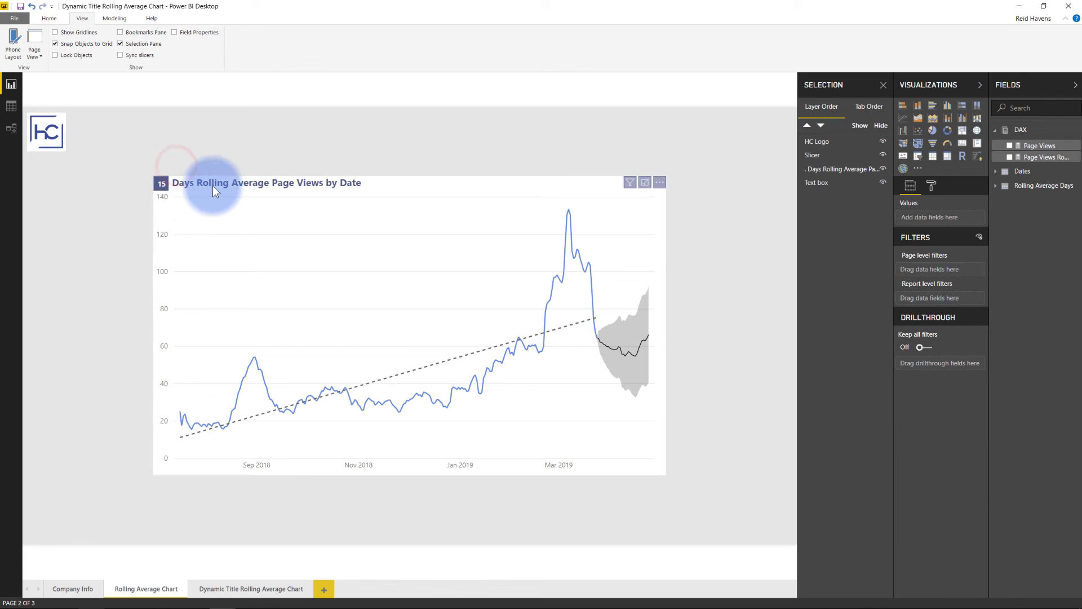
View the line chart in focus mode and return to the report page.
left_click(513, 185)
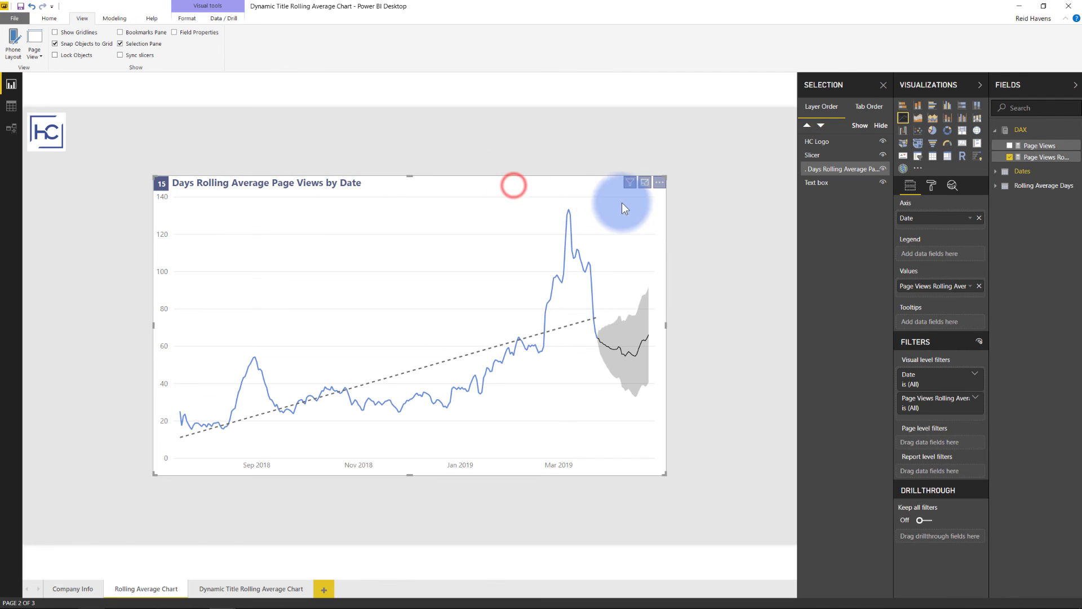
left_click(645, 182)
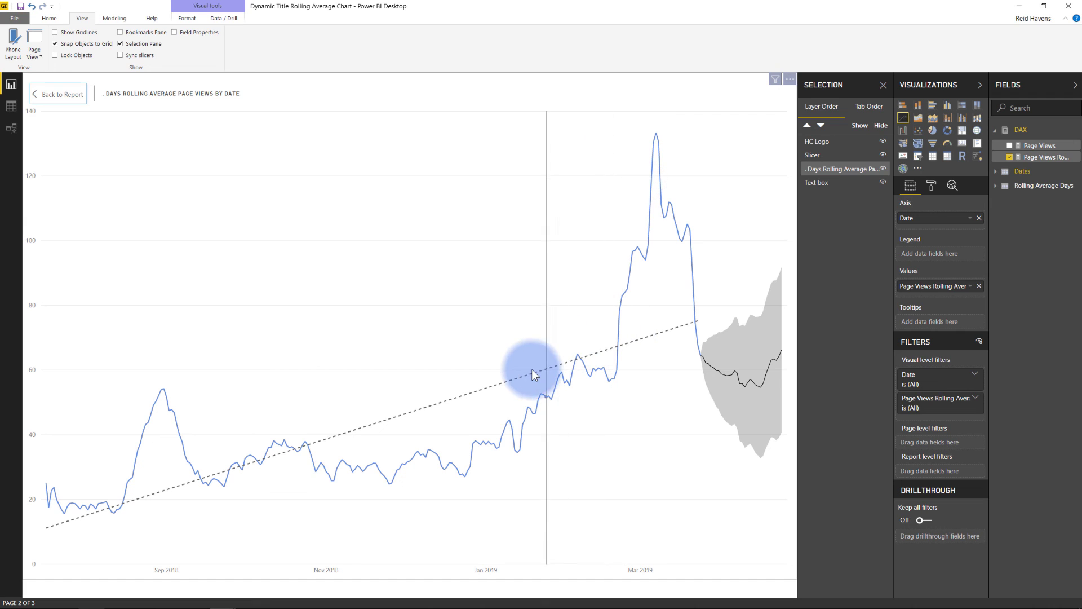
left_click(56, 95)
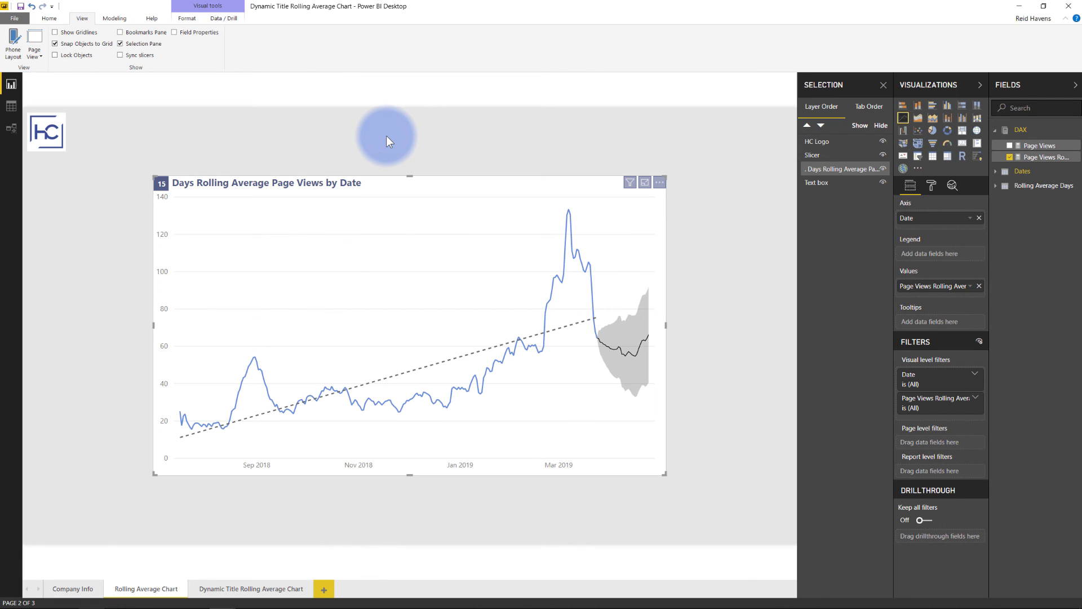